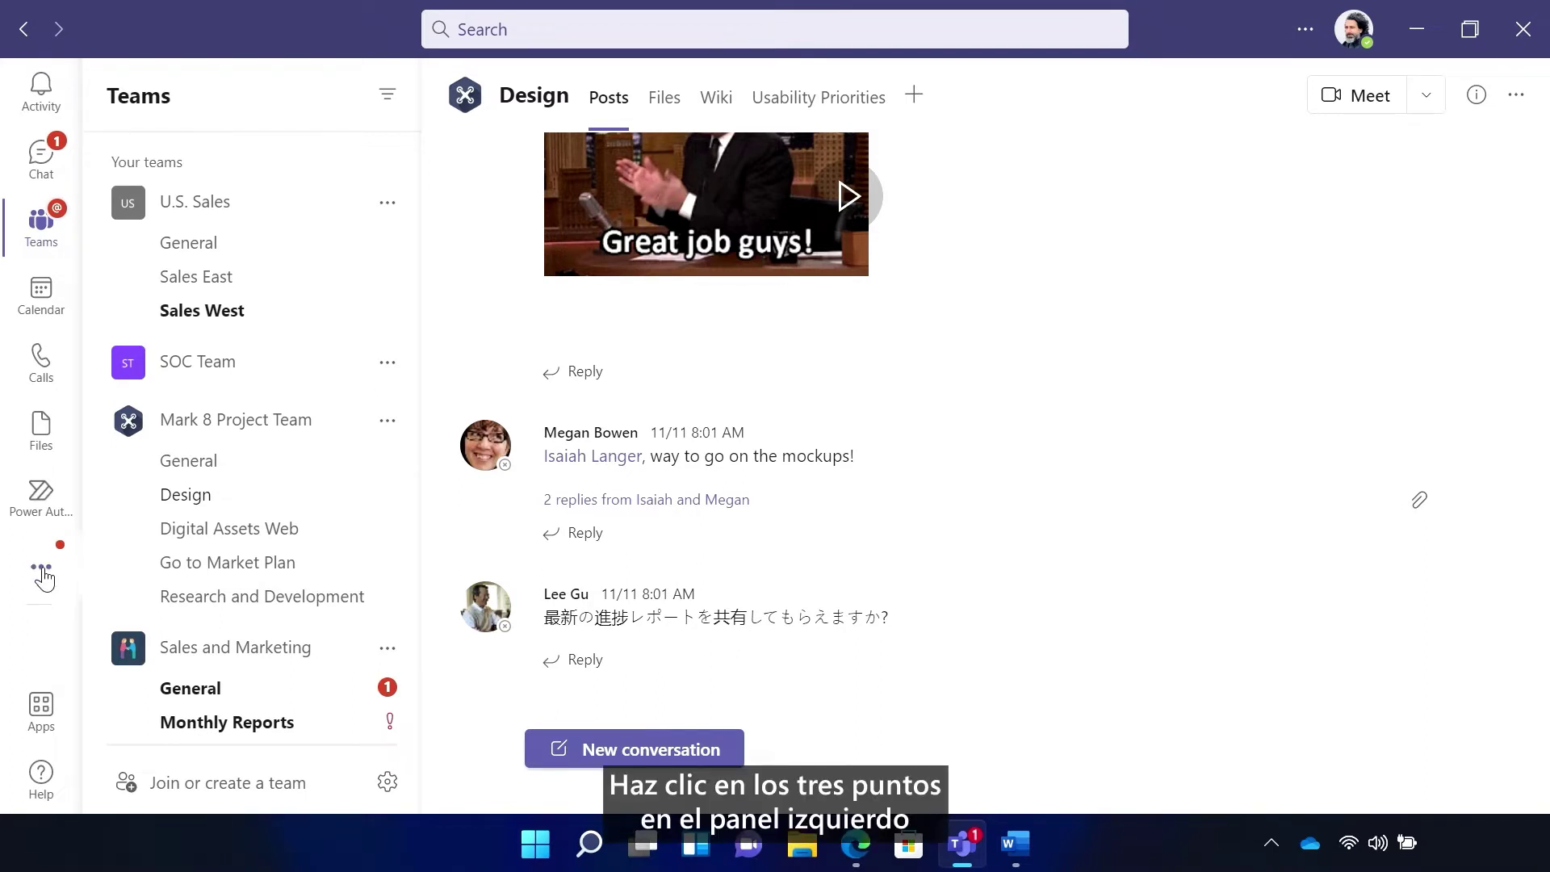
# Search for "Appro", open the Approvals app, and pin it to the app bar.
pyautogui.click(41, 711)
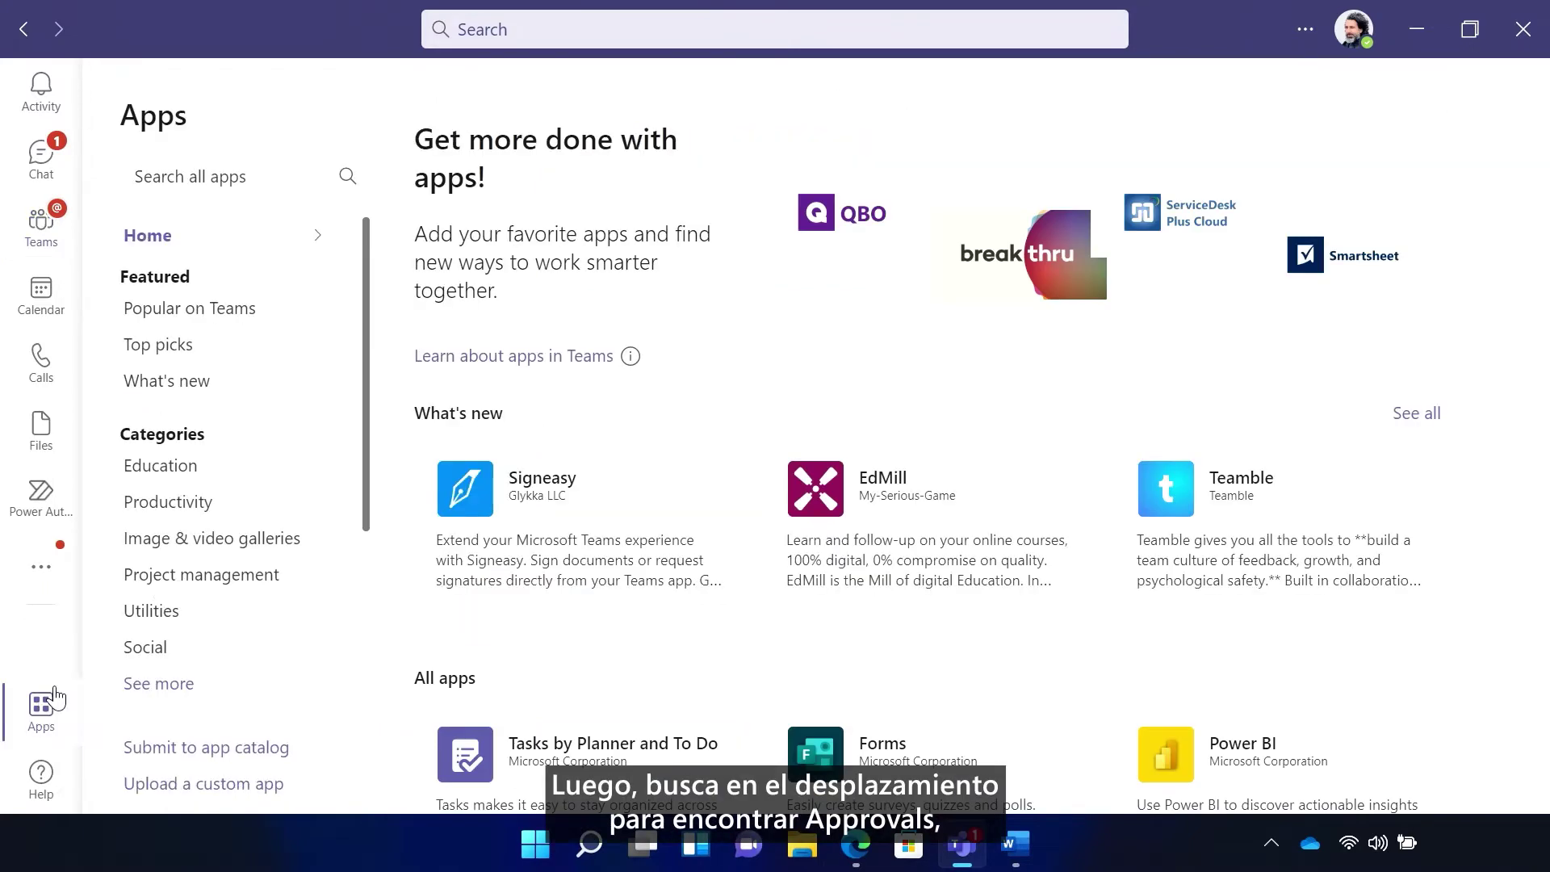
pyautogui.click(619, 31)
pyautogui.write('Appro')
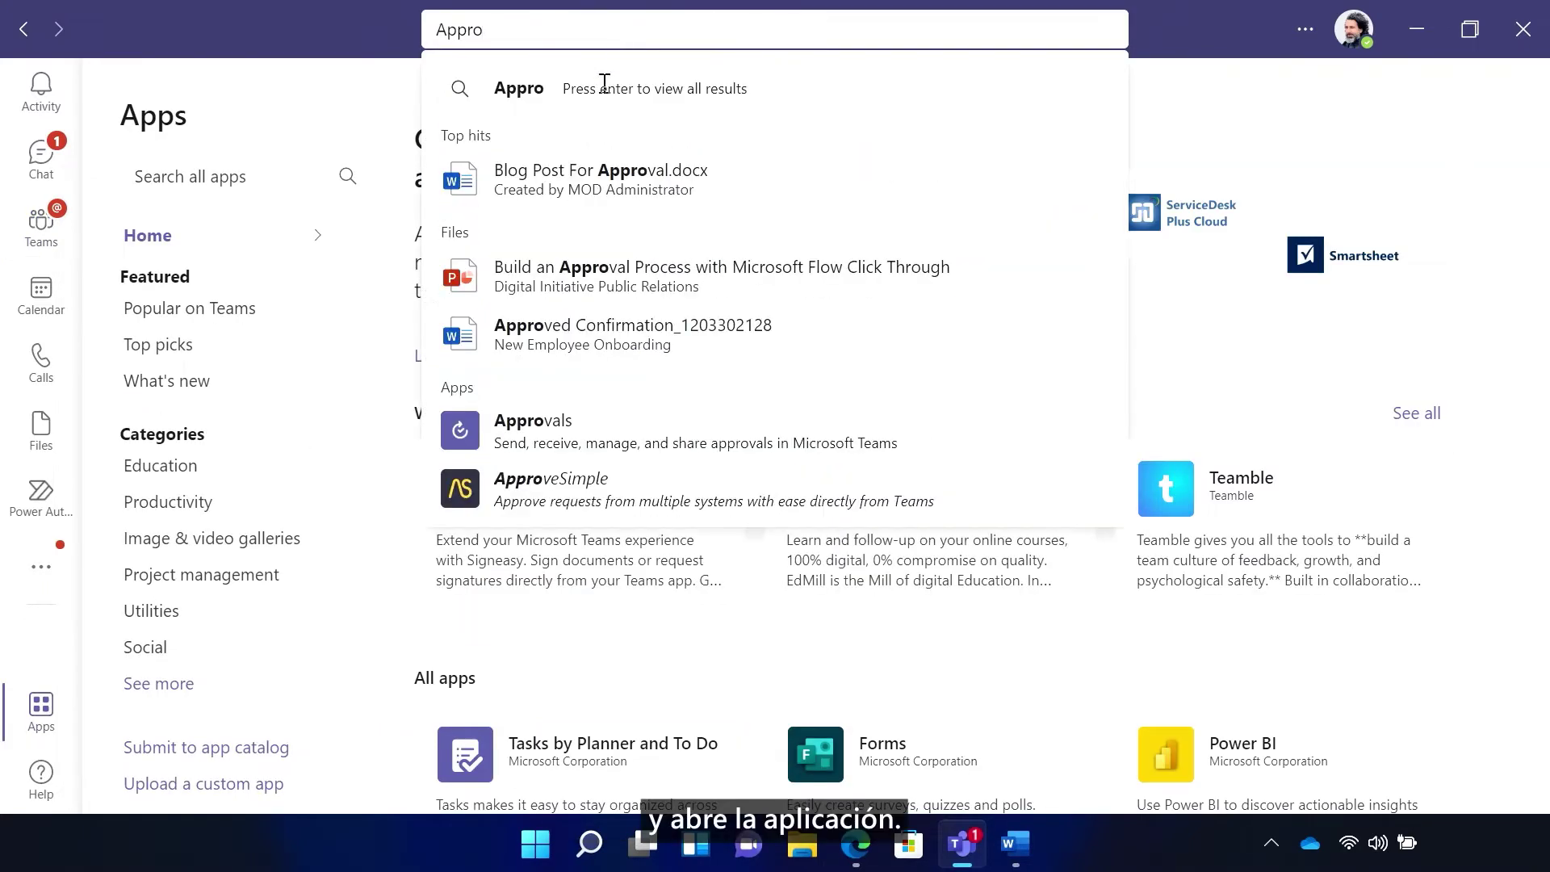
pyautogui.click(527, 436)
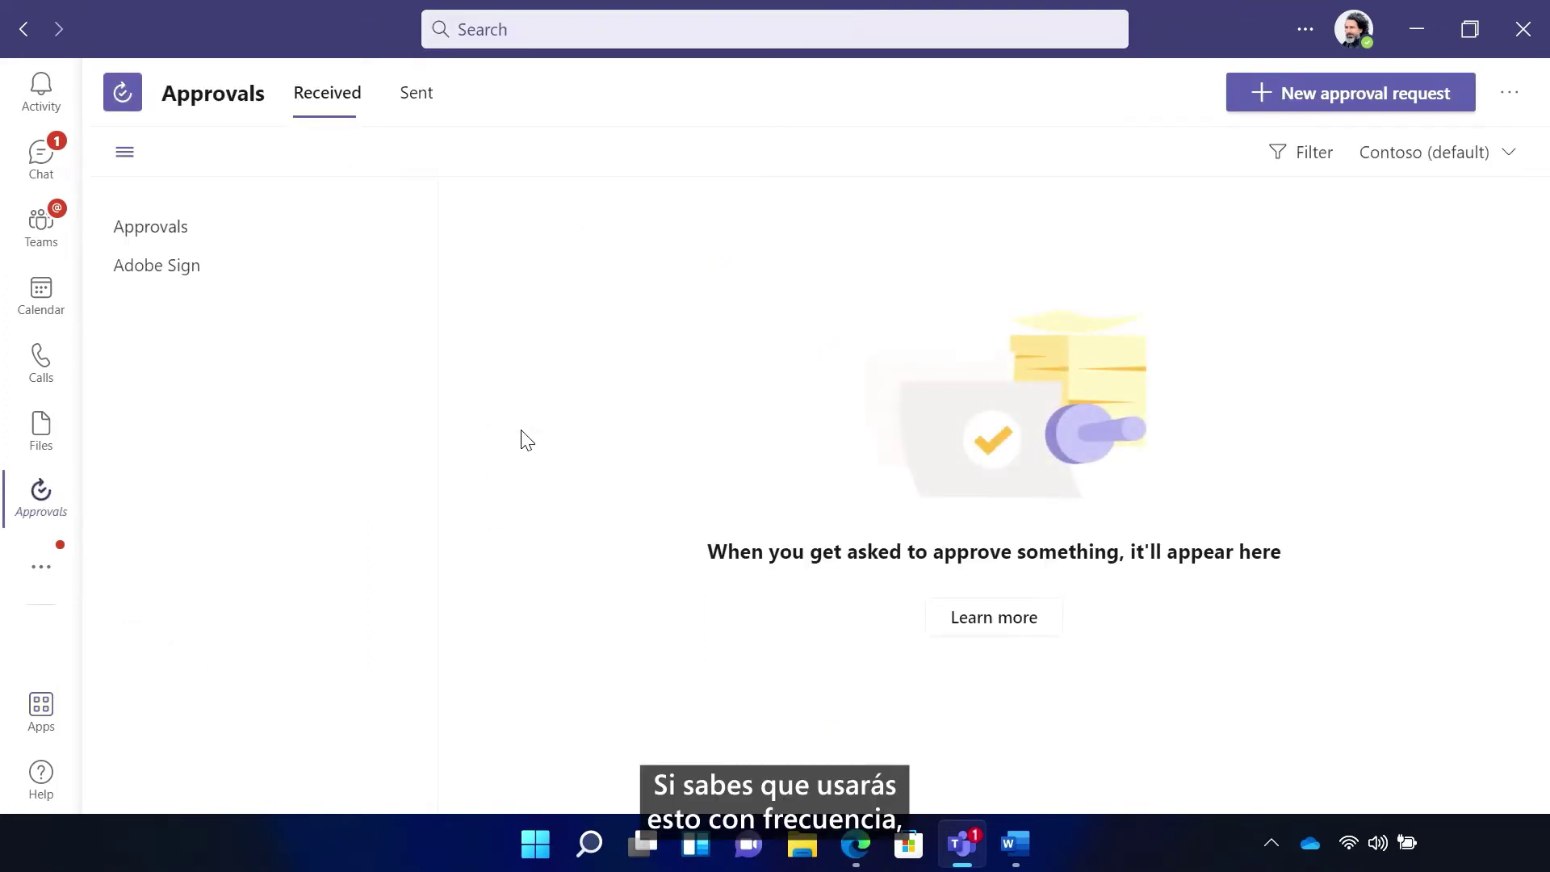
pyautogui.rightClick(35, 509)
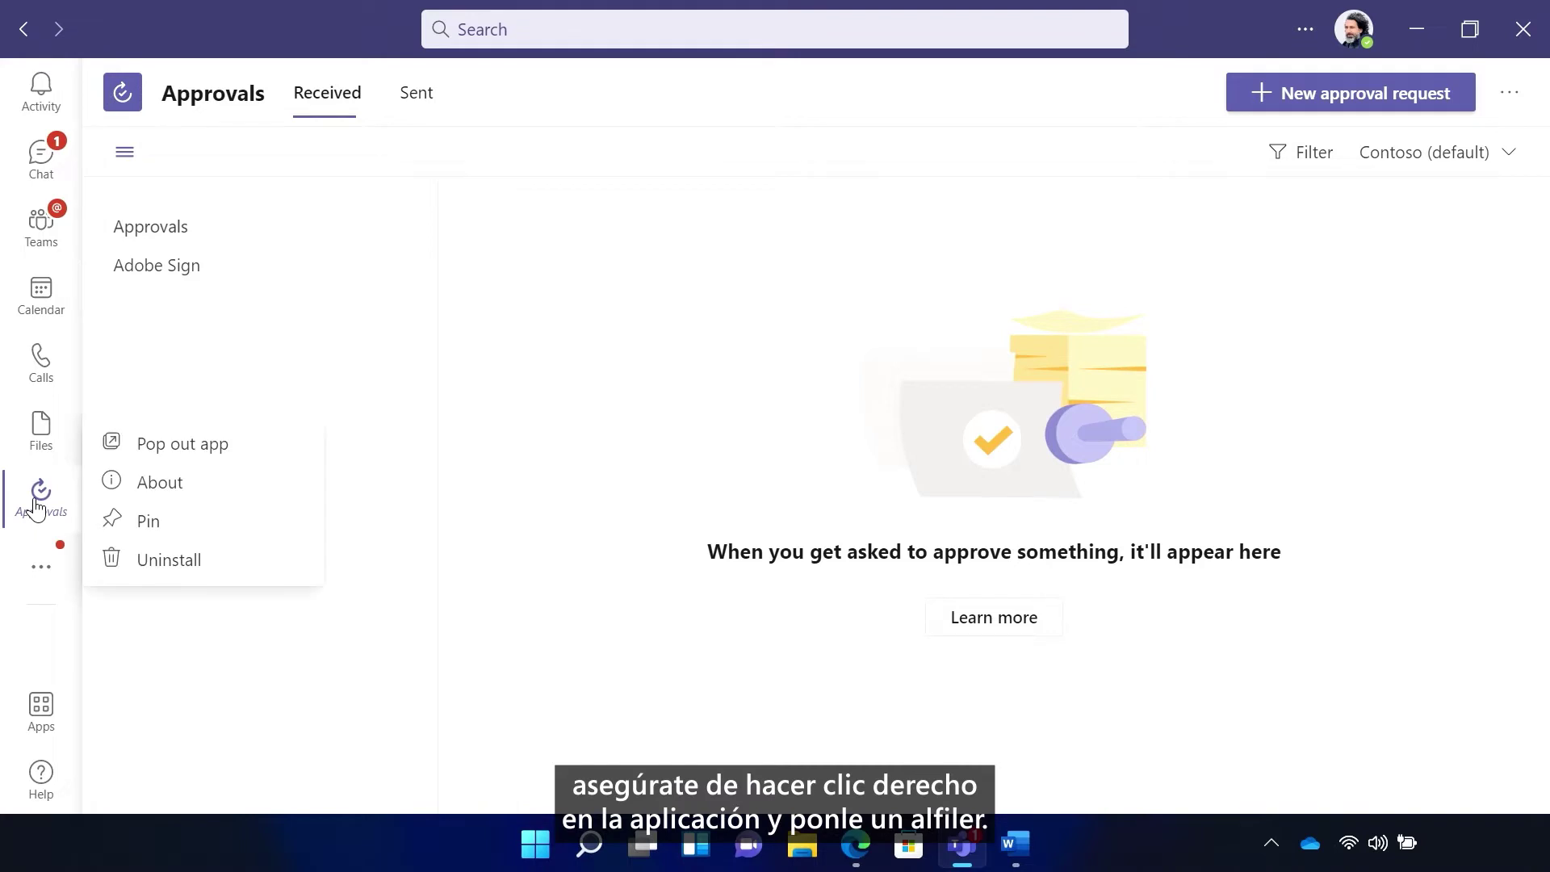
pyautogui.click(143, 531)
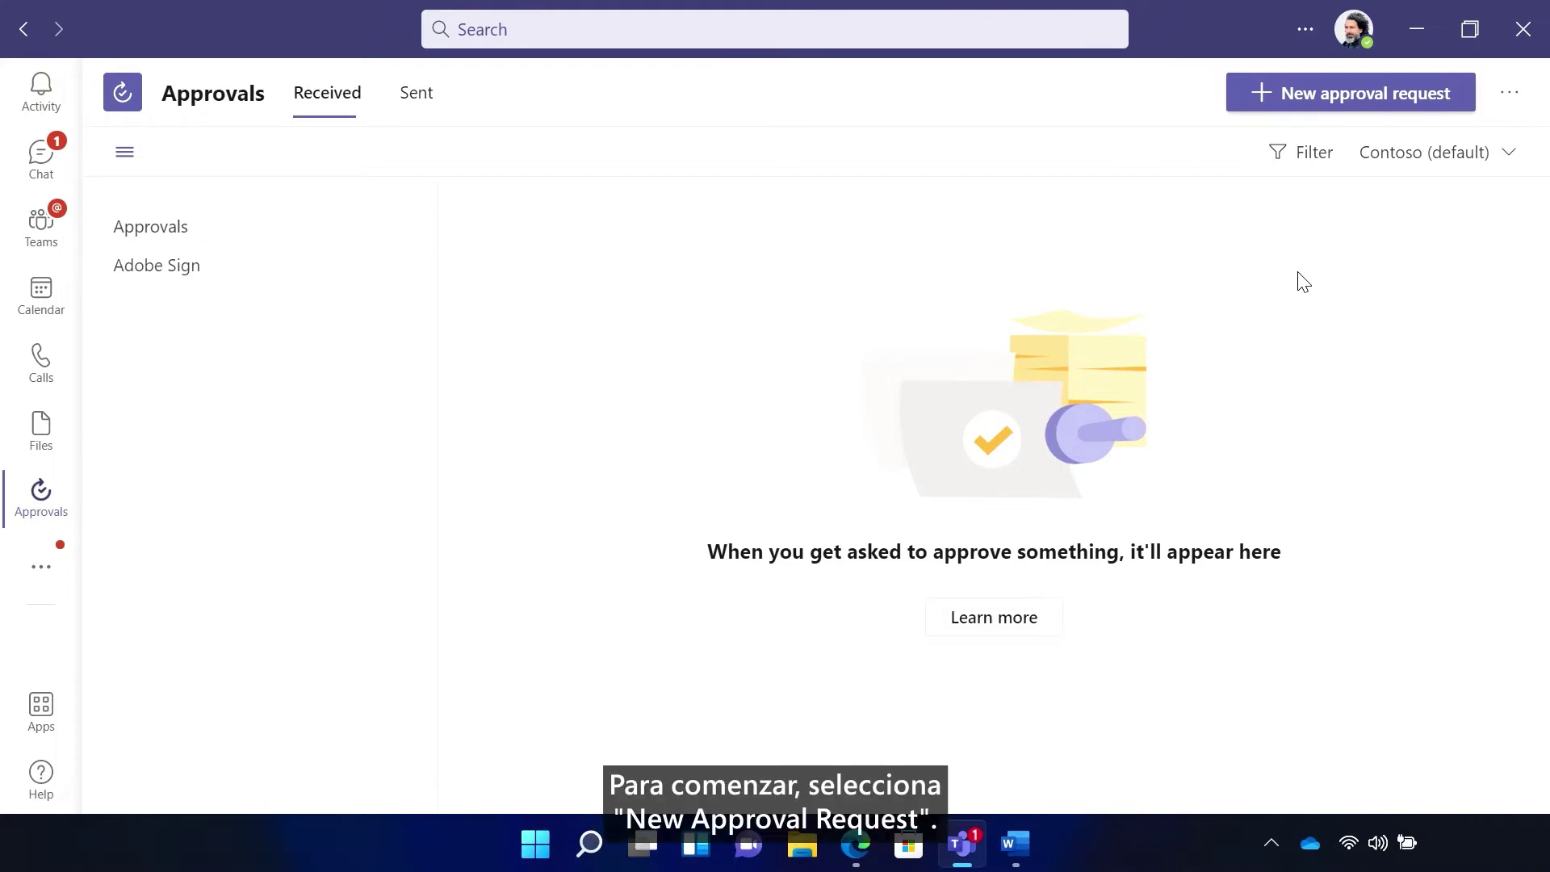
# Start a new approval request of type Basic and name it "Blog Post Approval".
pyautogui.click(1342, 97)
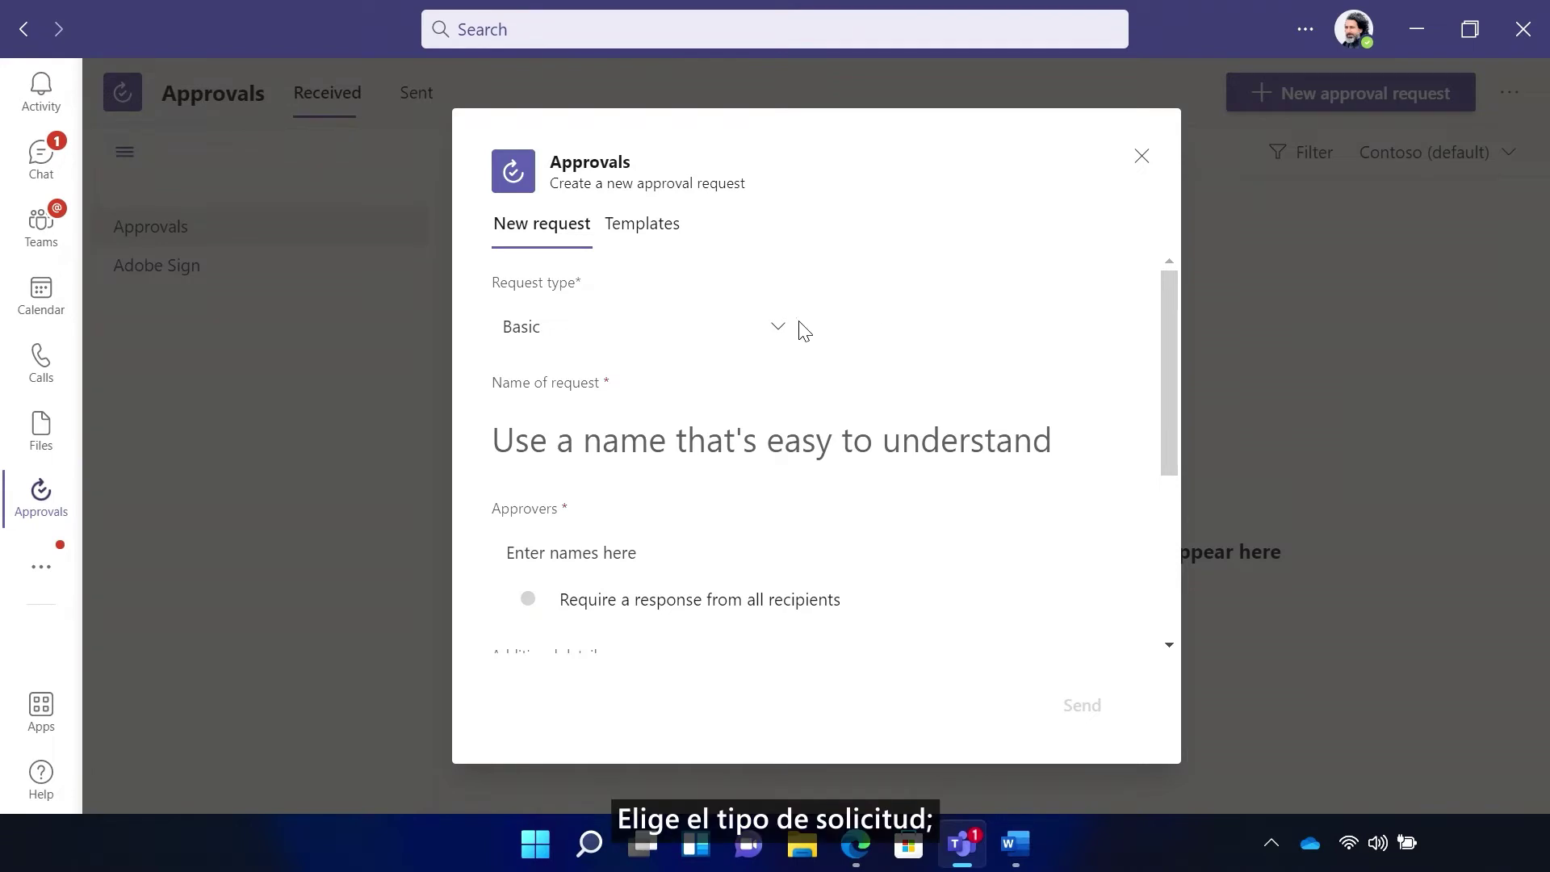
pyautogui.click(777, 332)
pyautogui.click(775, 335)
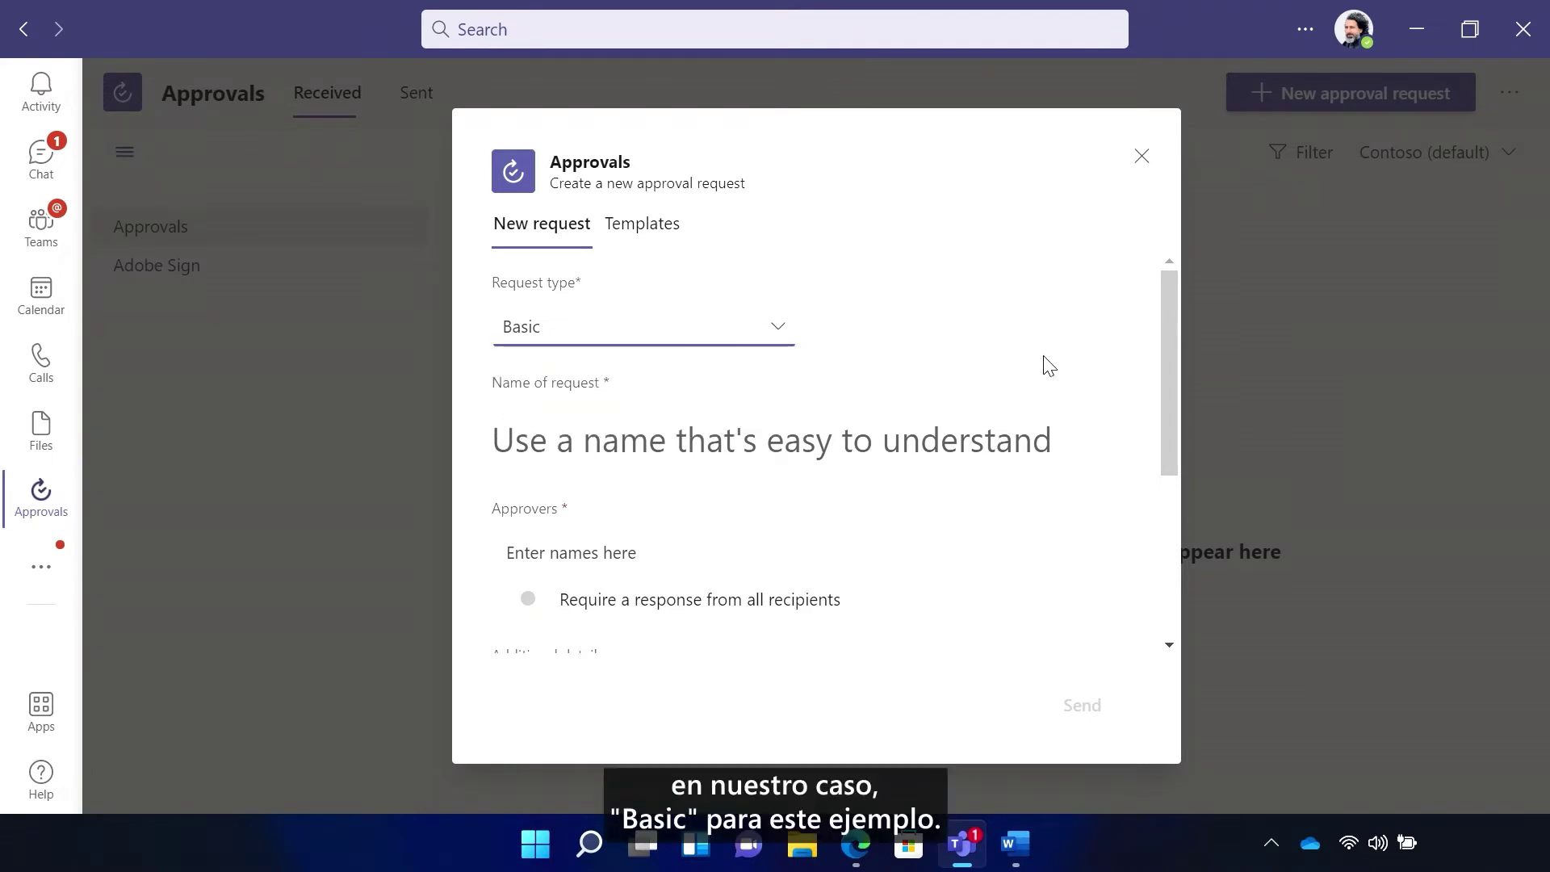
pyautogui.scroll(-1, 1171, 404)
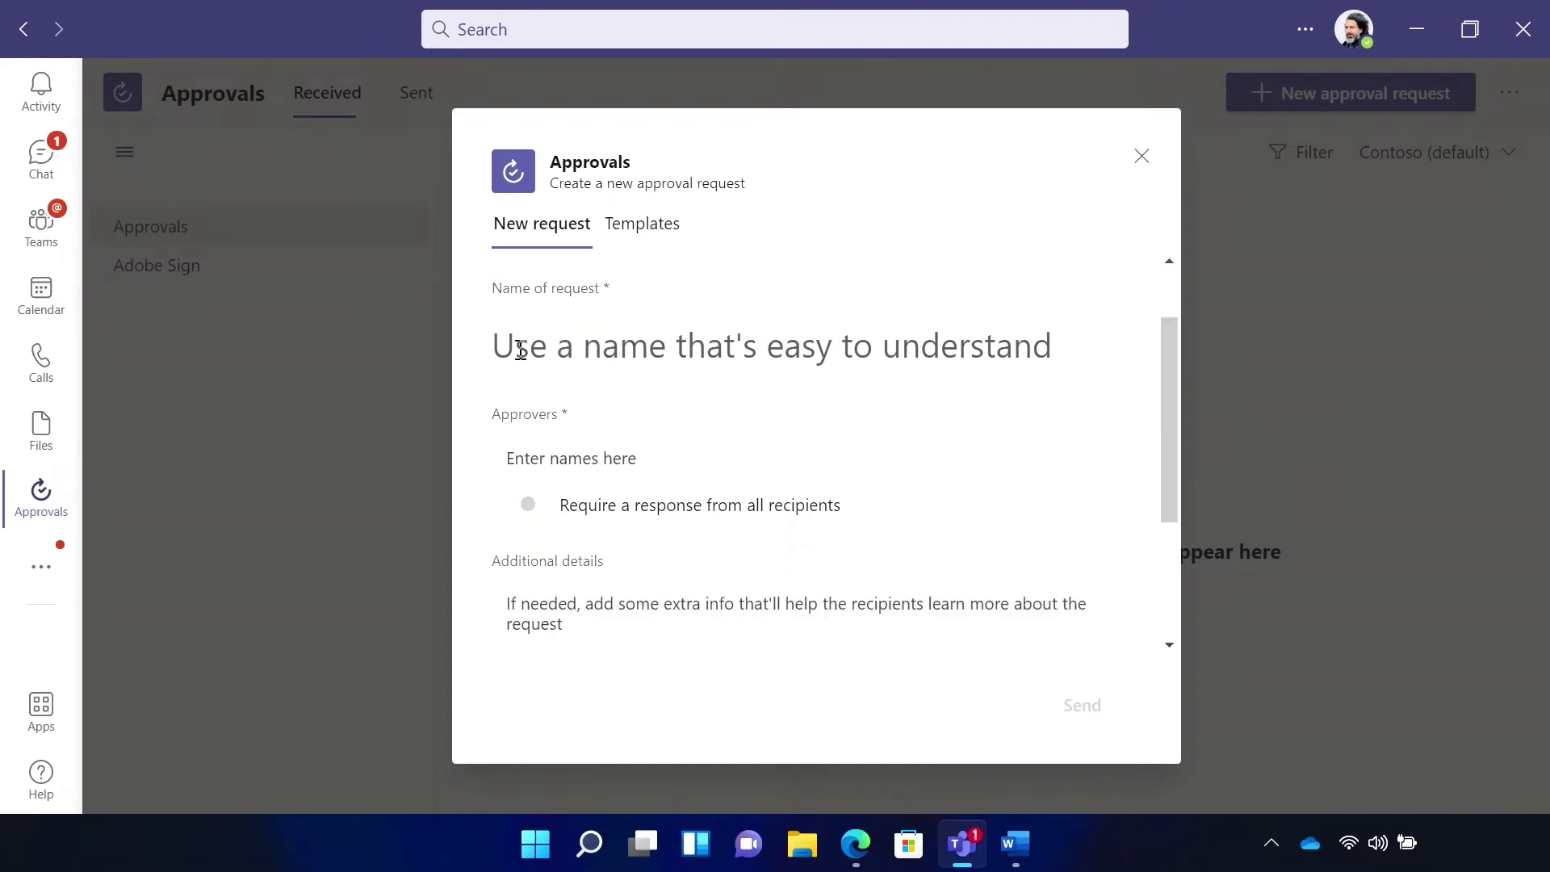
pyautogui.click(496, 353)
pyautogui.write('B')
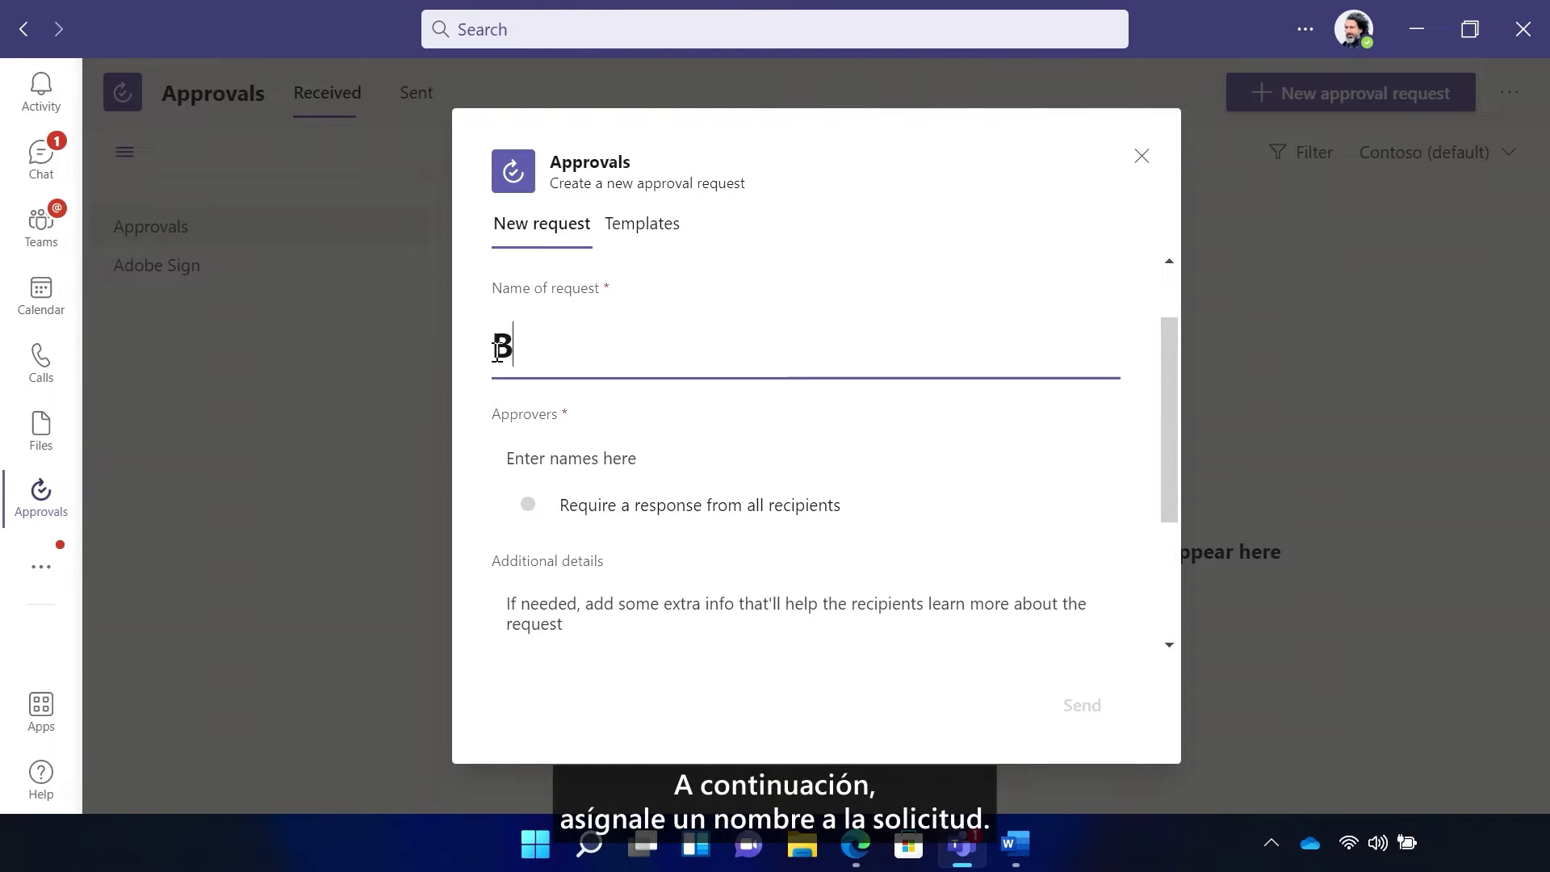
pyautogui.write('log Post Approval')
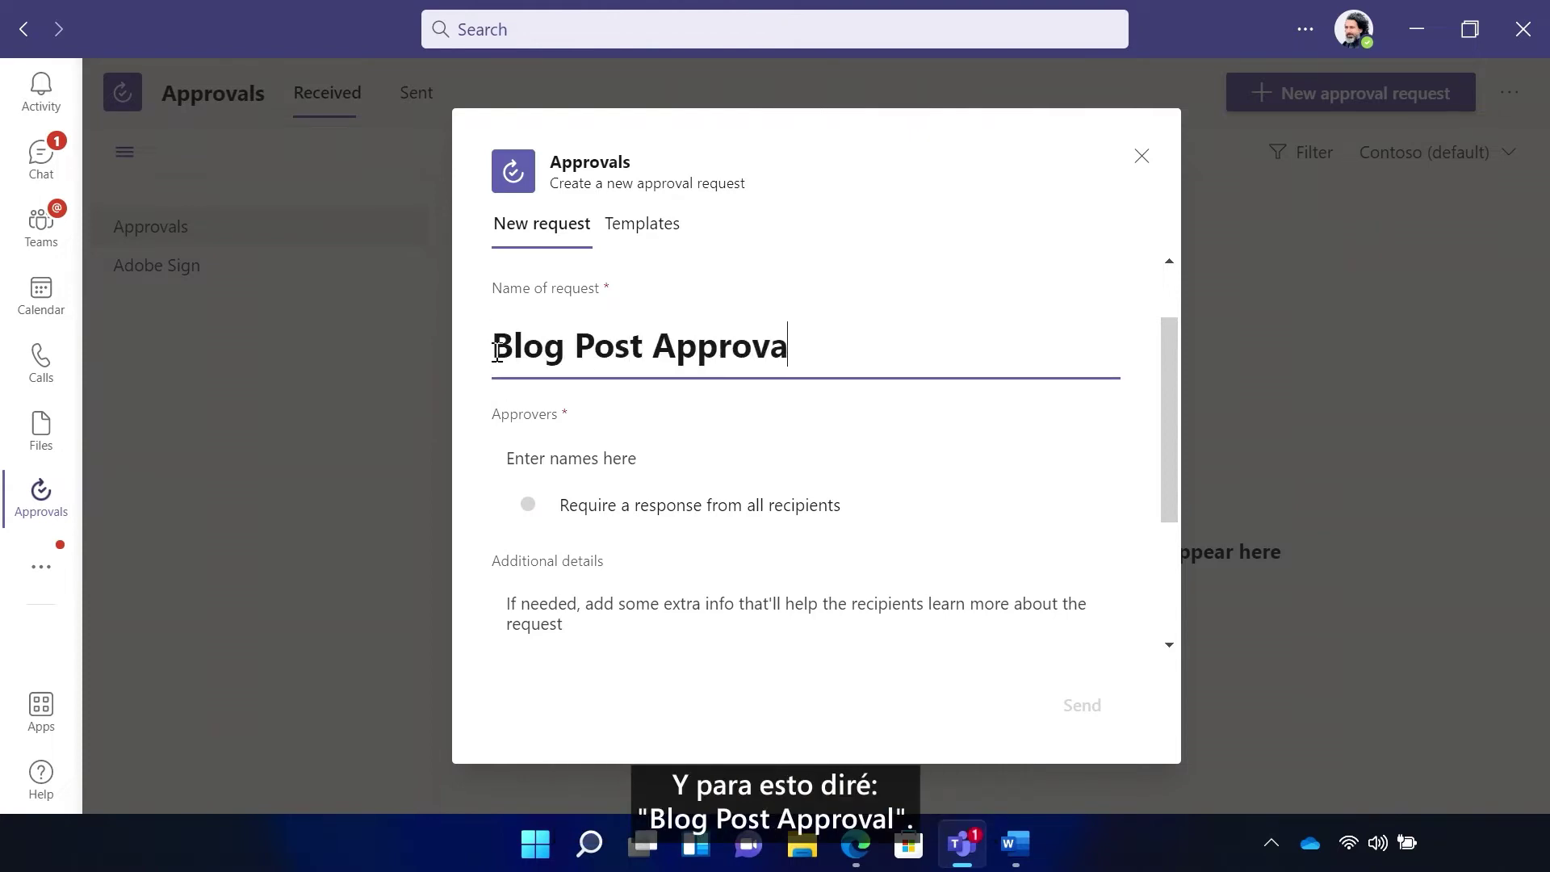
# Add the suggested colleague as approver of the Blog Post Approval request.
pyautogui.click(637, 464)
pyautogui.write('Megan Bowen')
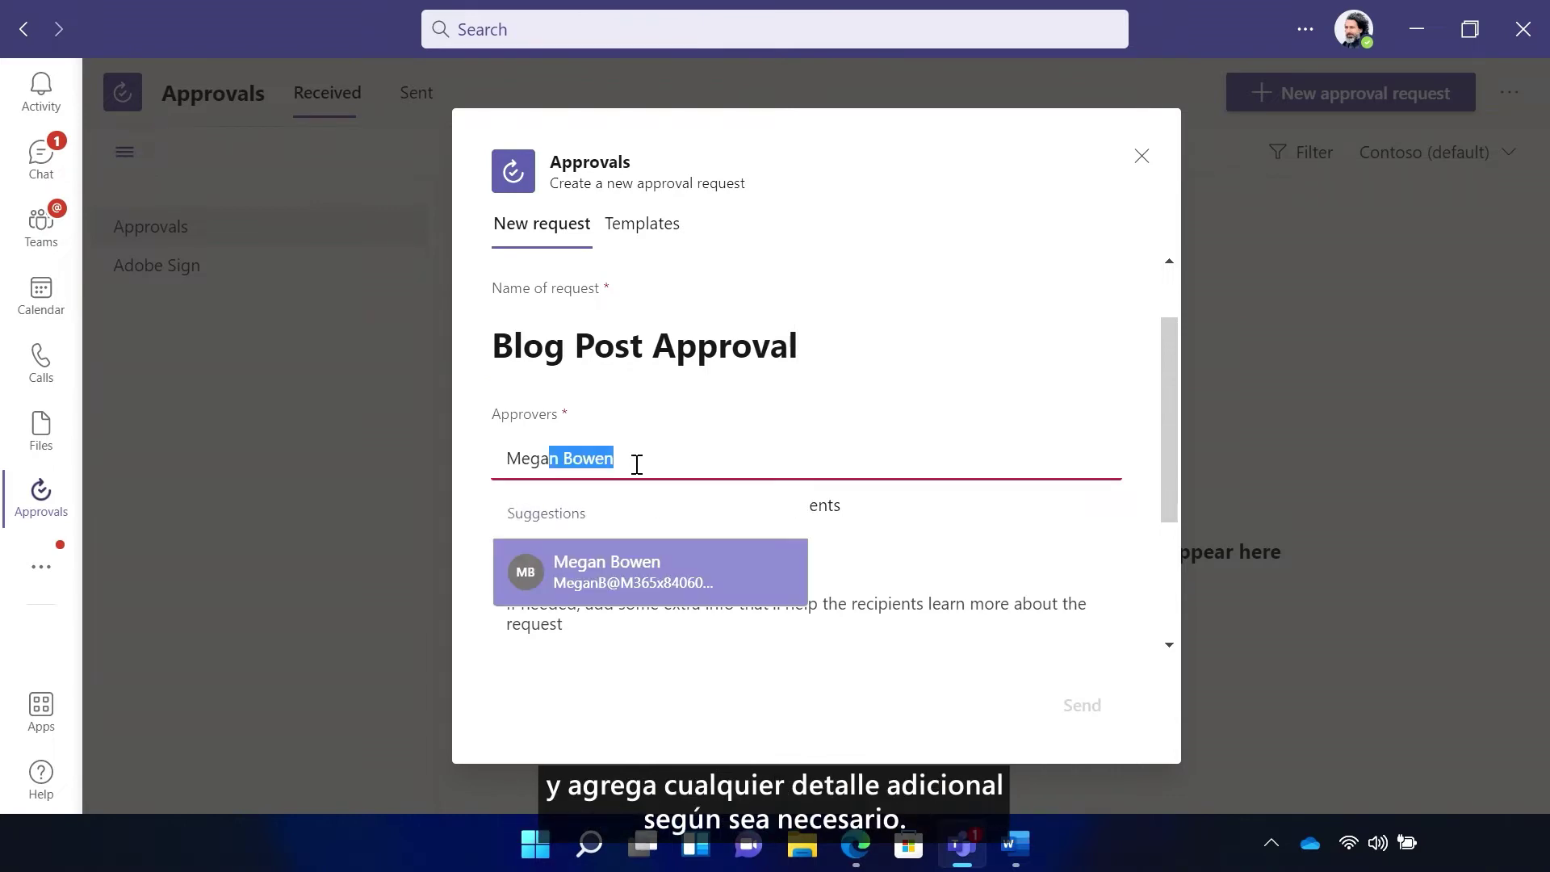
pyautogui.click(593, 583)
# Attach Blog Post For Approval.docx from My files as a shared link and send the request.
pyautogui.scroll(-3, 1166, 579)
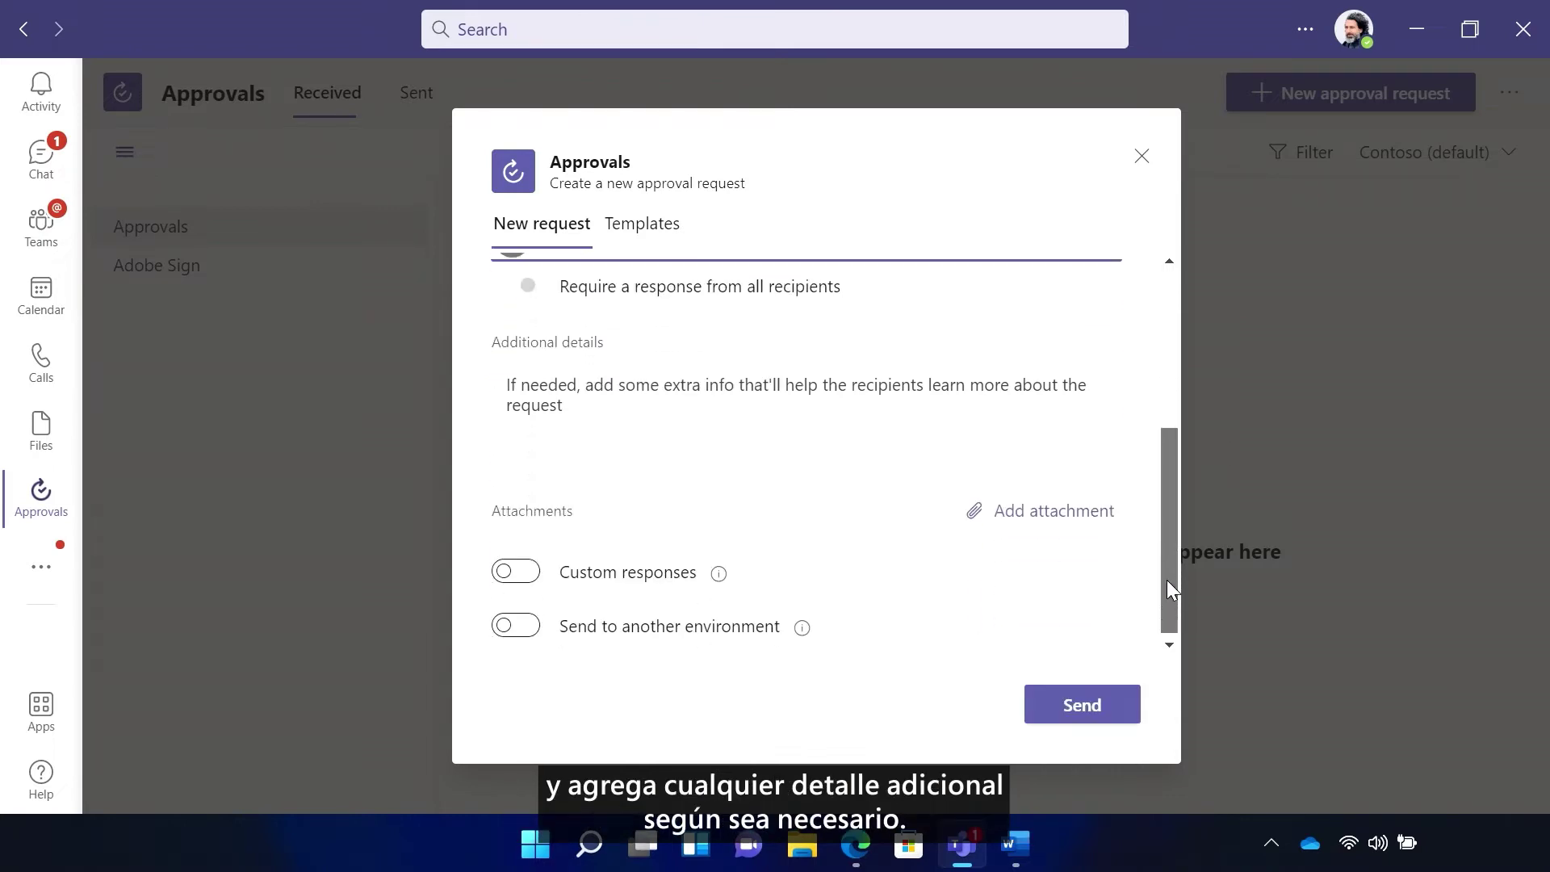
pyautogui.click(1043, 509)
pyautogui.click(934, 549)
pyautogui.click(832, 462)
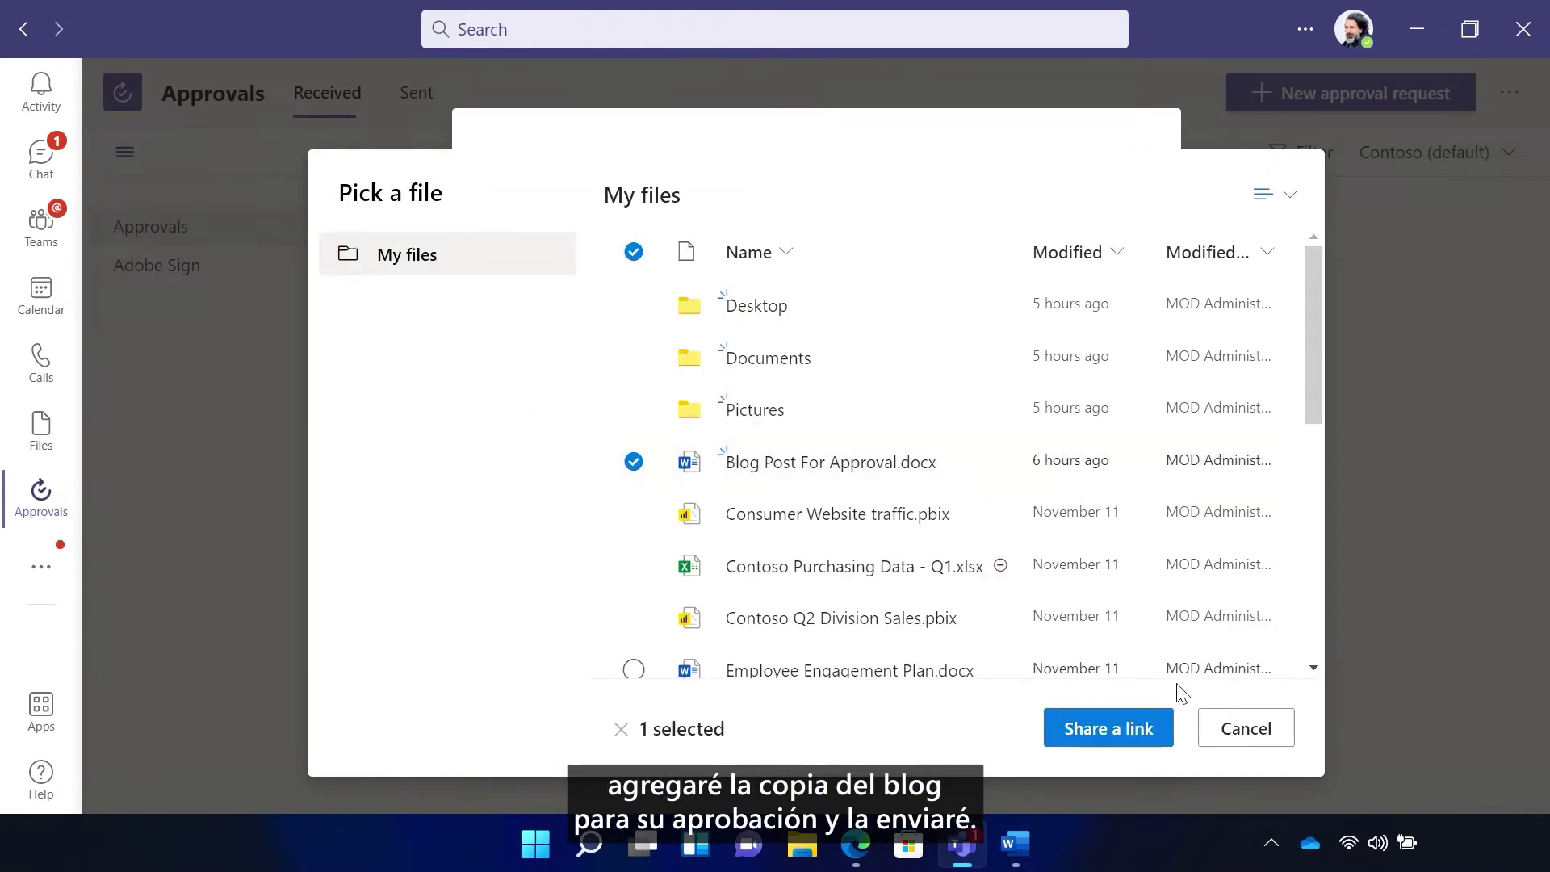
pyautogui.click(1121, 731)
pyautogui.click(1086, 711)
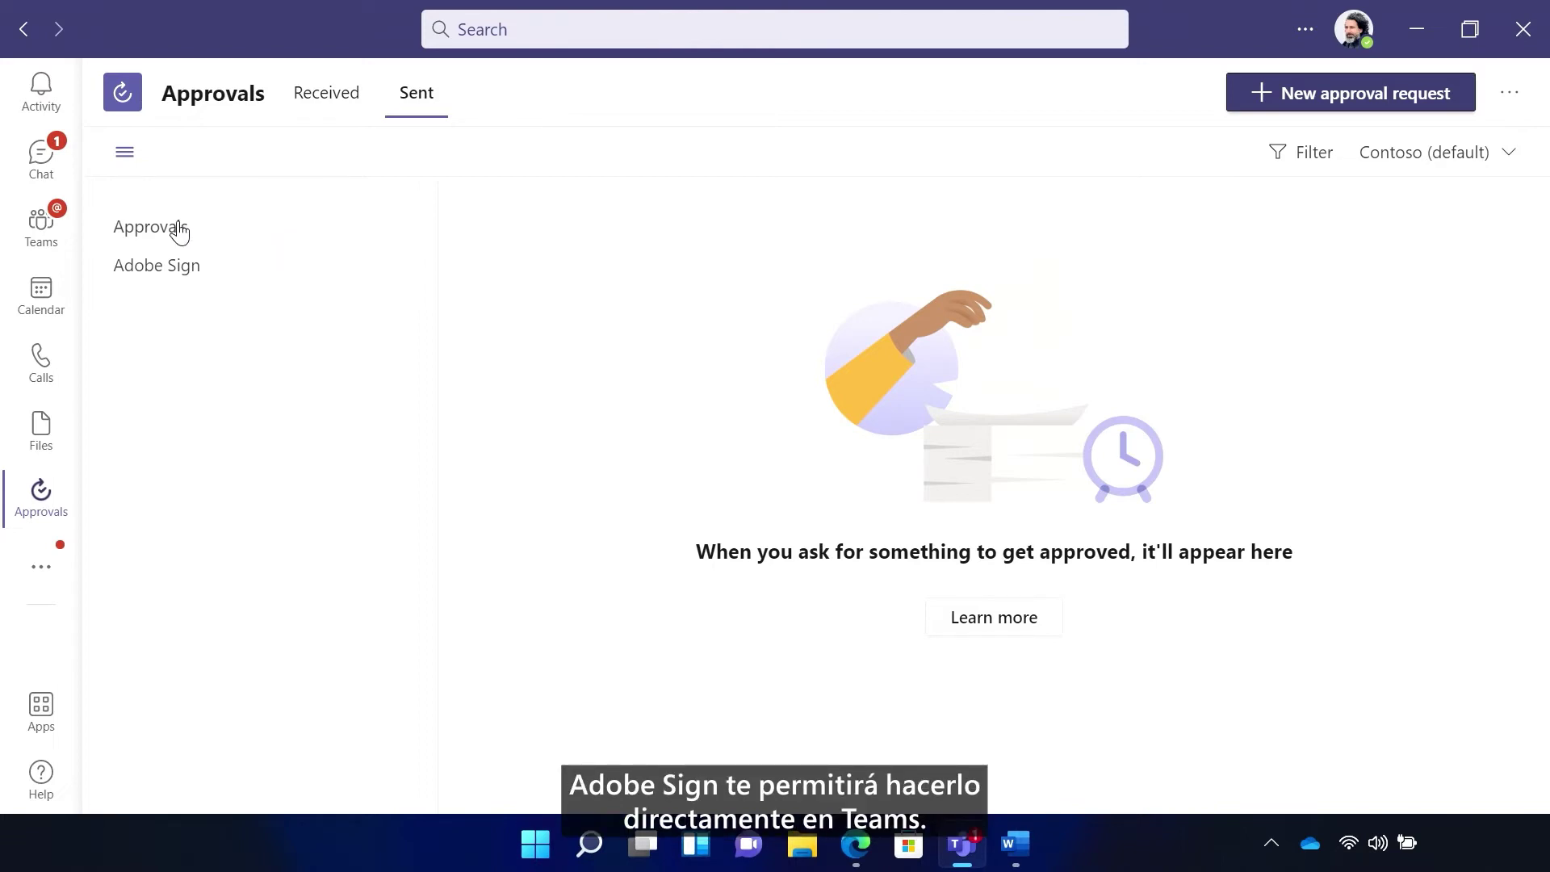
# From the Adobe Sign section, start a new approval request with type eSign and provider Adobe Sign.
pyautogui.click(157, 270)
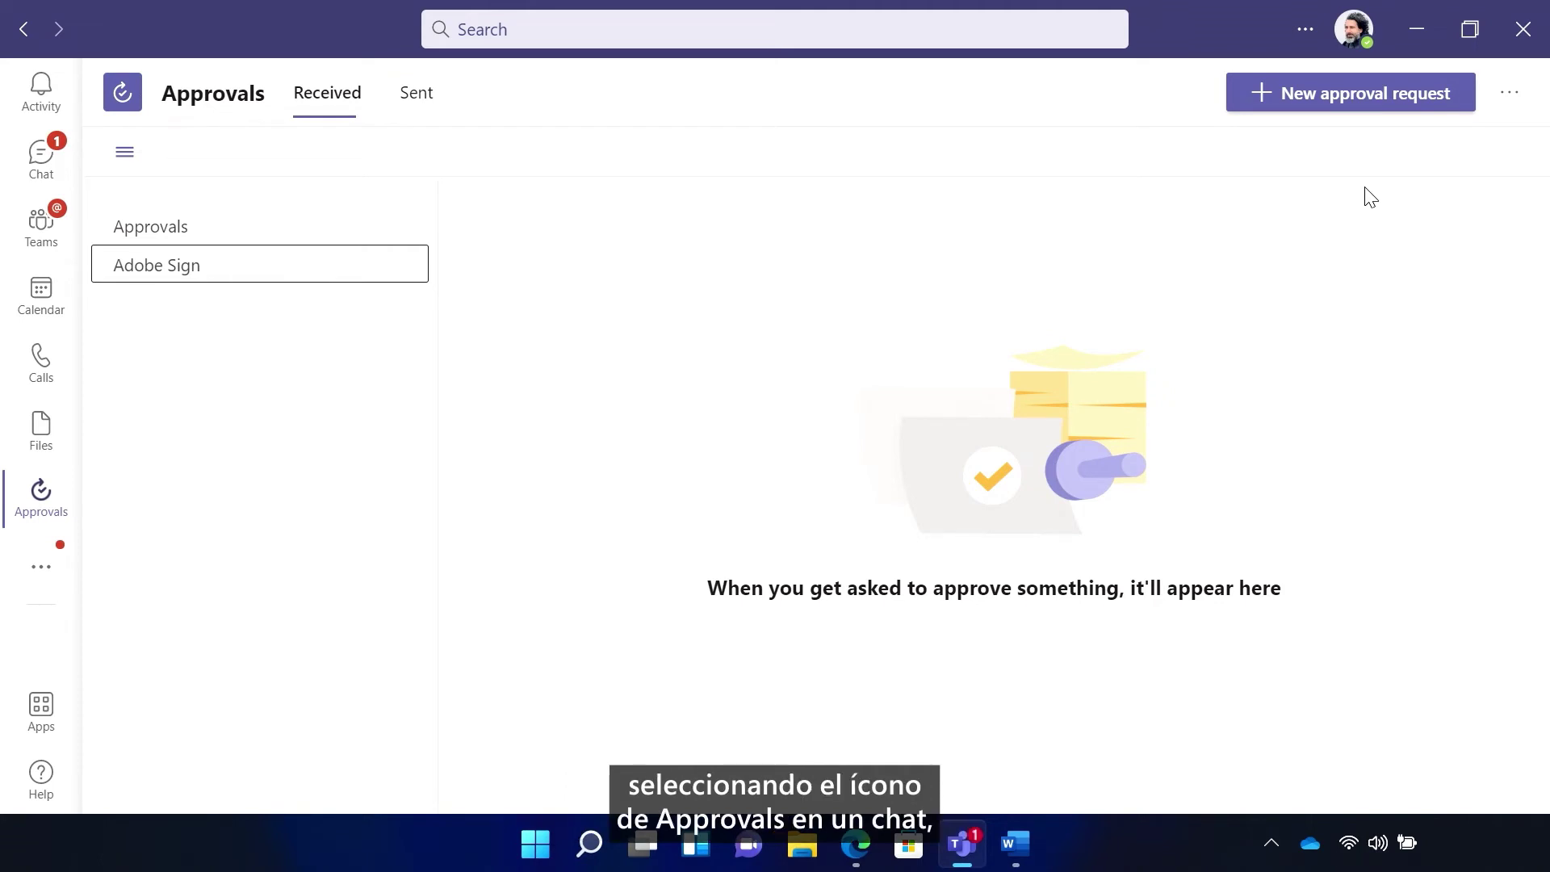
pyautogui.click(1355, 92)
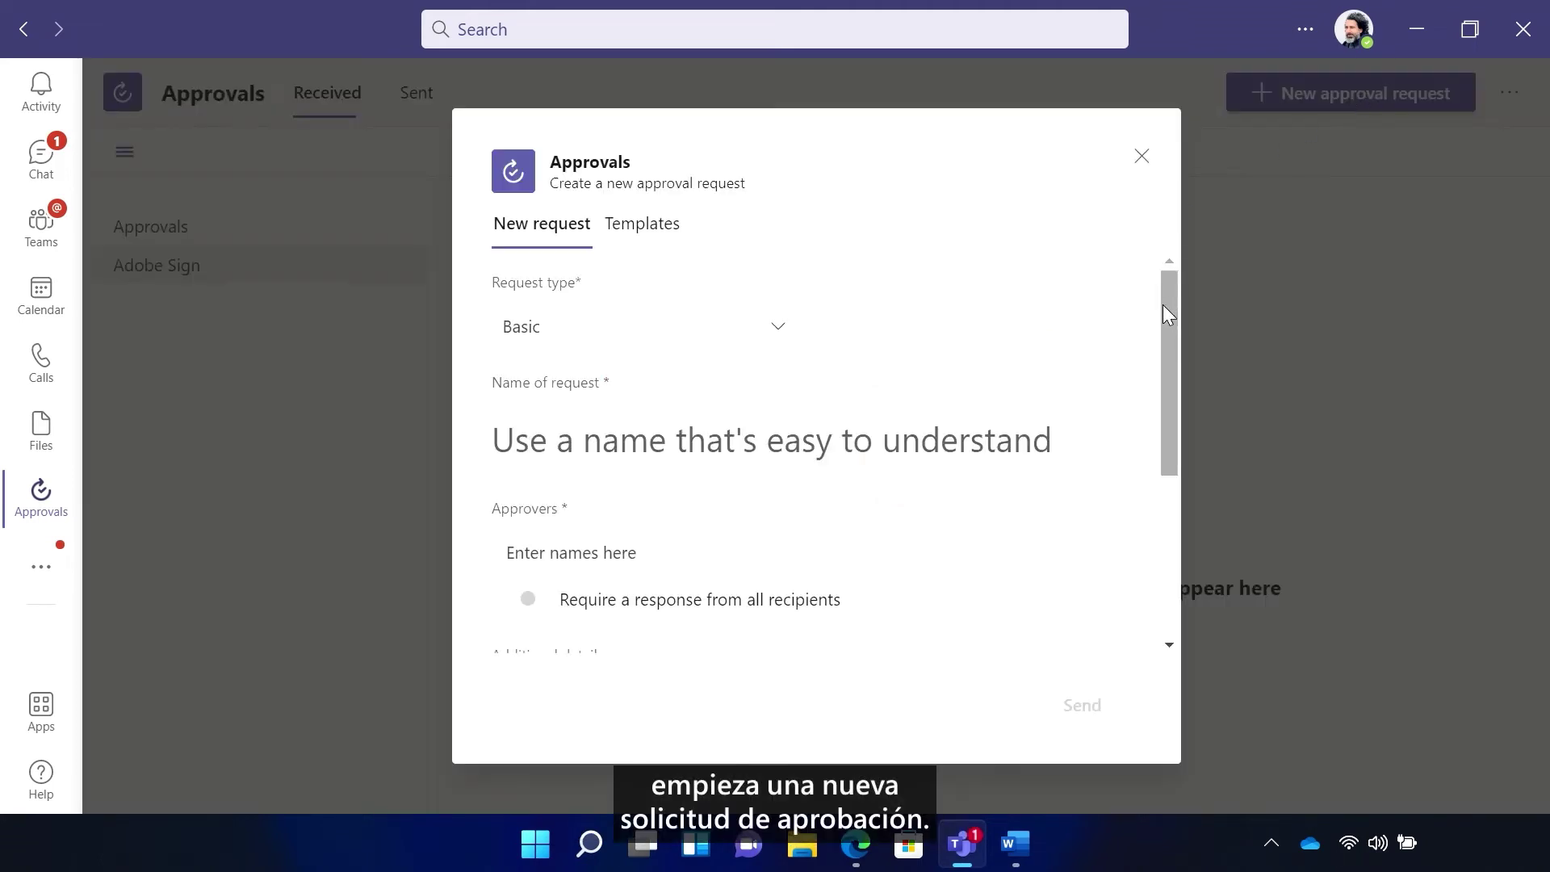
pyautogui.click(776, 331)
pyautogui.click(661, 422)
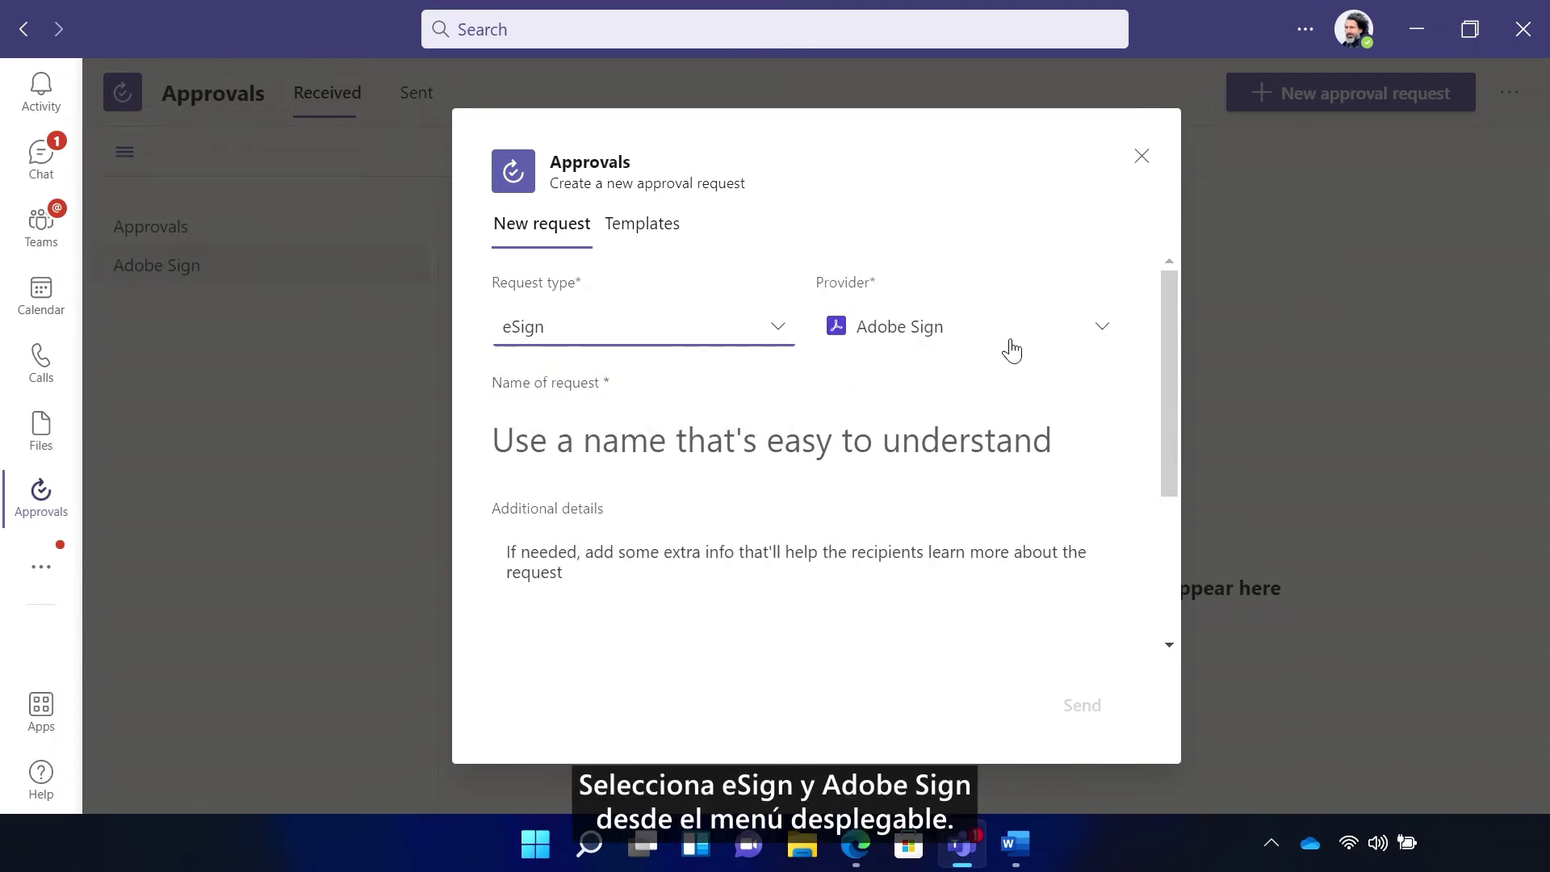
pyautogui.click(1101, 334)
# Name the eSign request "SOW for Blog Editorial" and enter "Please review and sign." as the additional details.
pyautogui.moveTo(1169, 361); pyautogui.dragTo(1169, 399)
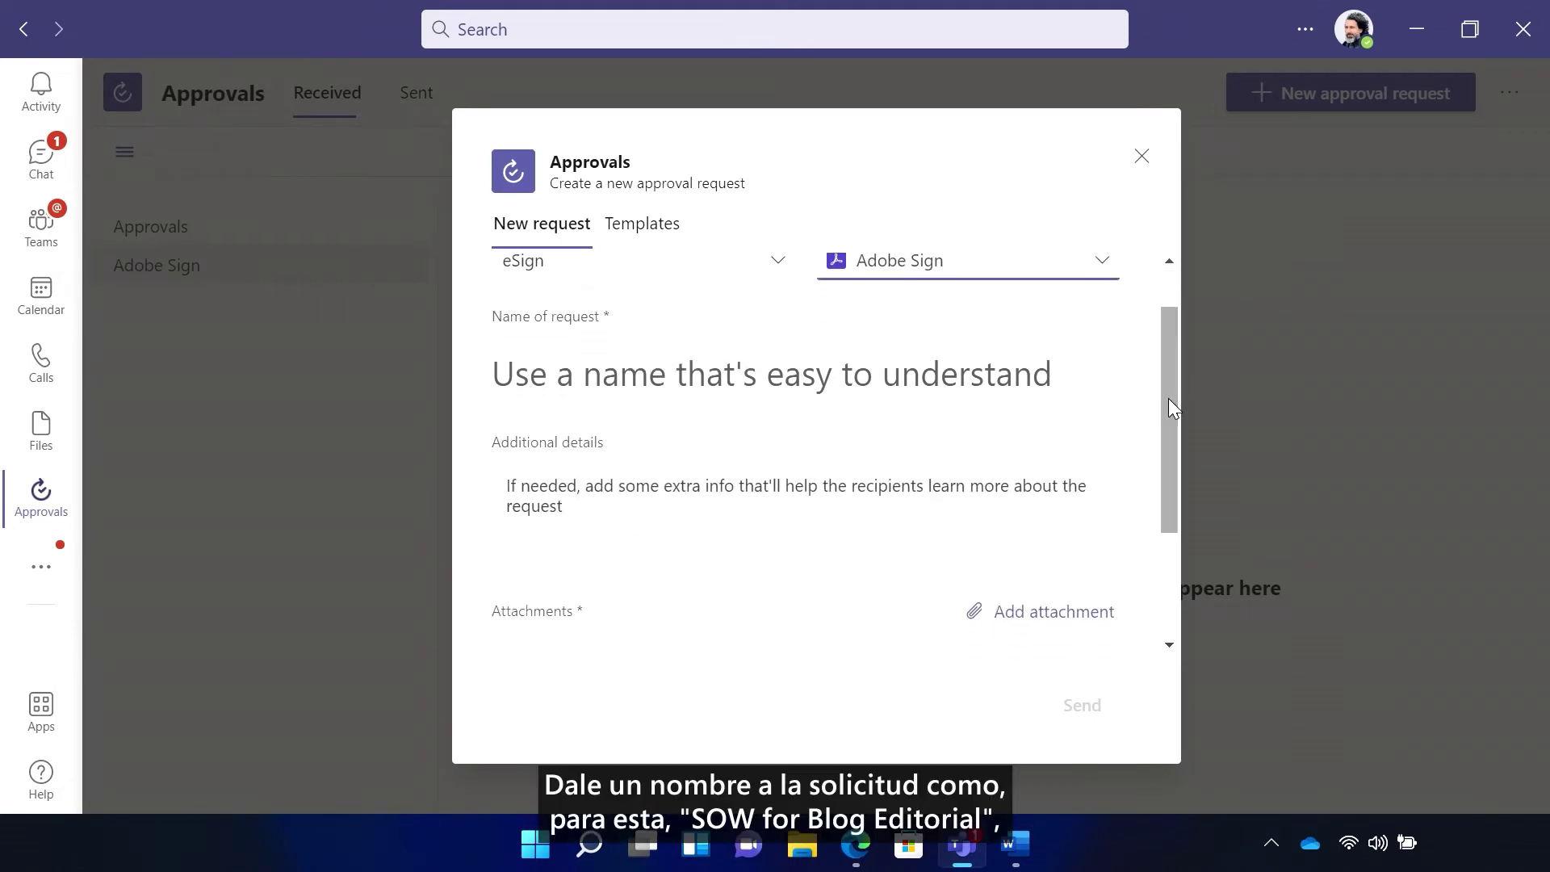
pyautogui.click(499, 378)
pyautogui.write('SOW fo')
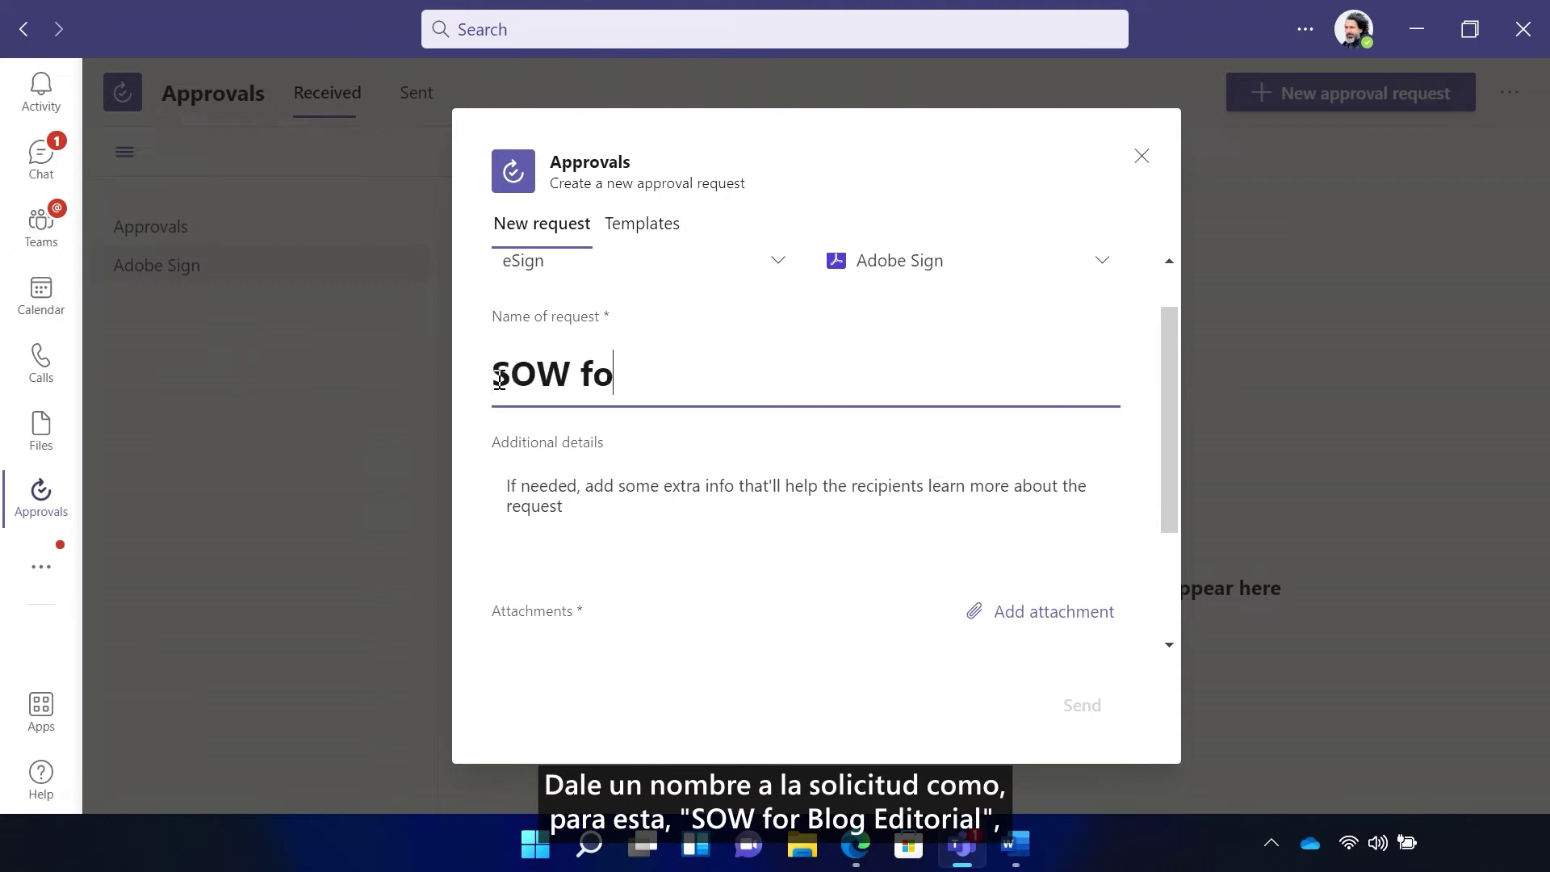
pyautogui.write('r Blog Editorial')
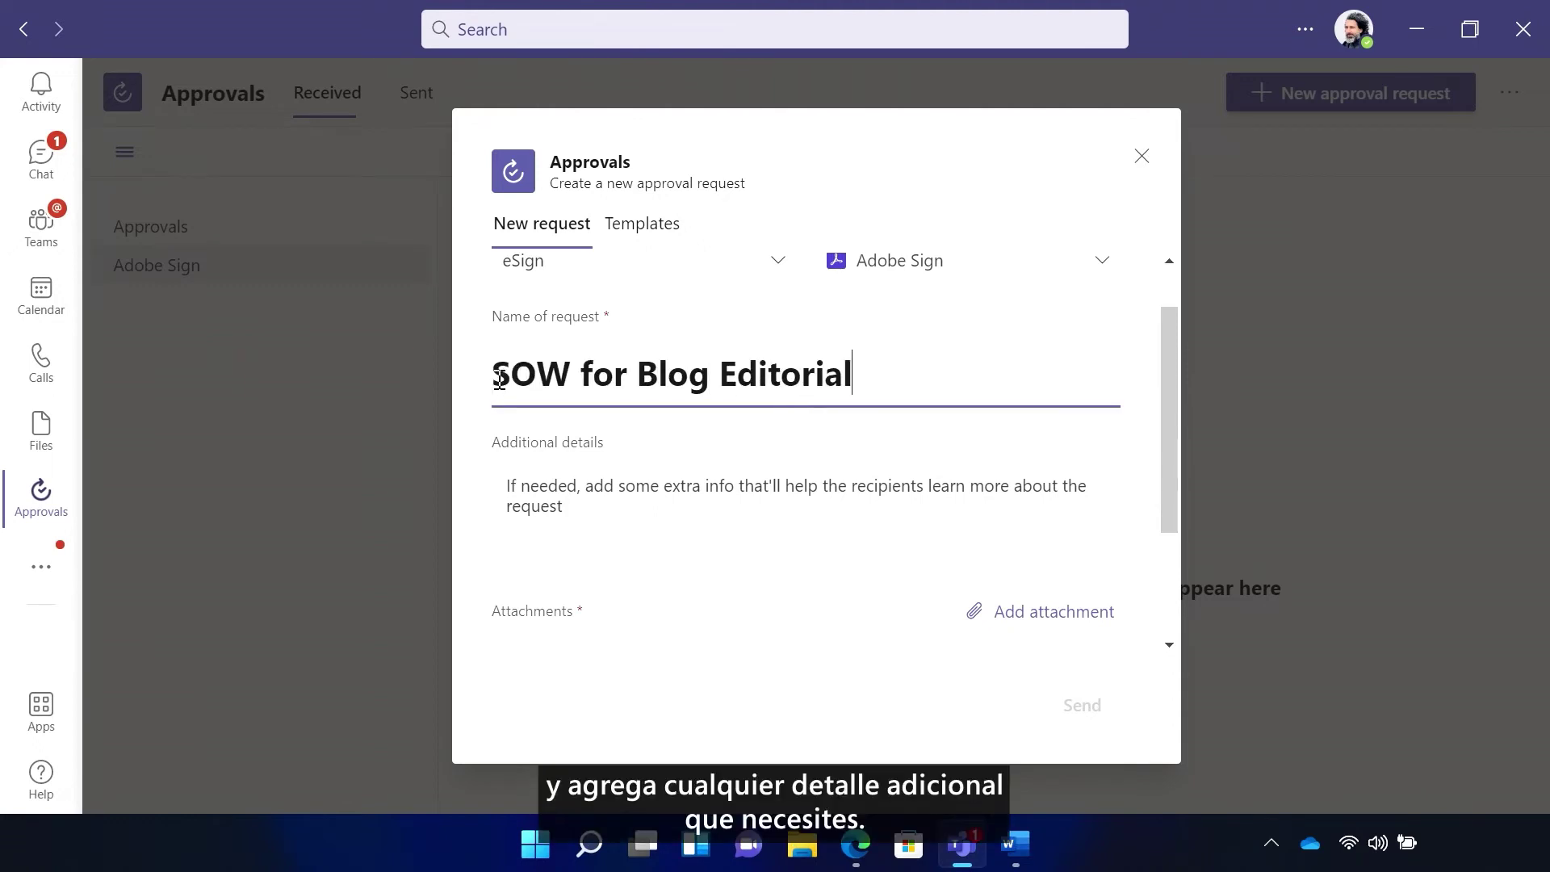
pyautogui.moveTo(1165, 499); pyautogui.dragTo(1166, 564)
pyautogui.click(574, 391)
pyautogui.write('Please review and sign.')
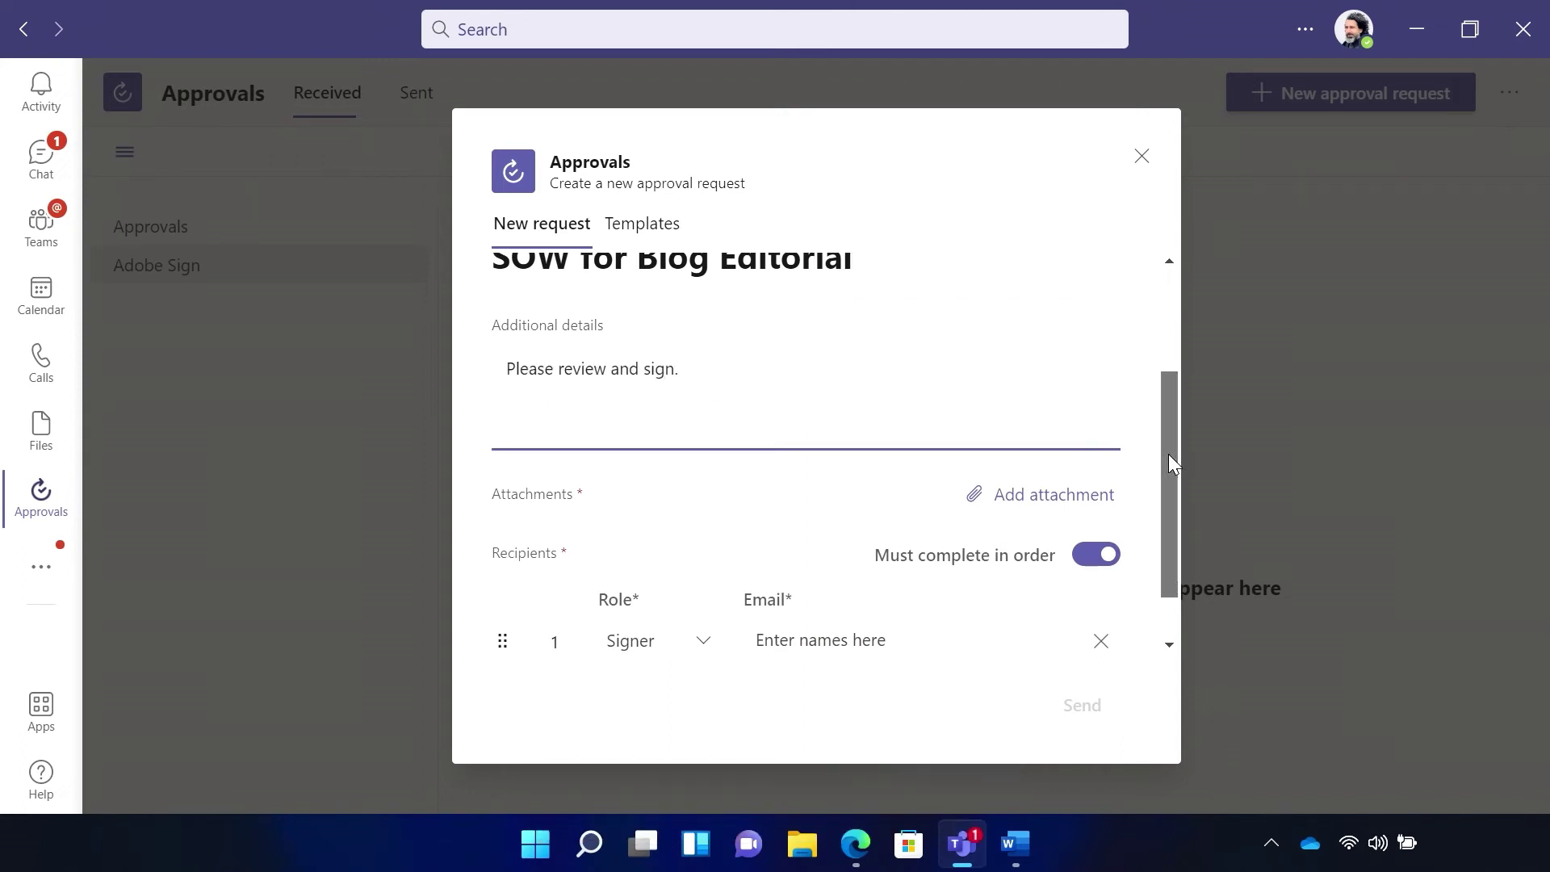
# Attach the "SOW for blog editorial" document by uploading it from the computer's OneDrive - Contoso folder.
pyautogui.scroll(-1, 1170, 454)
pyautogui.click(1057, 444)
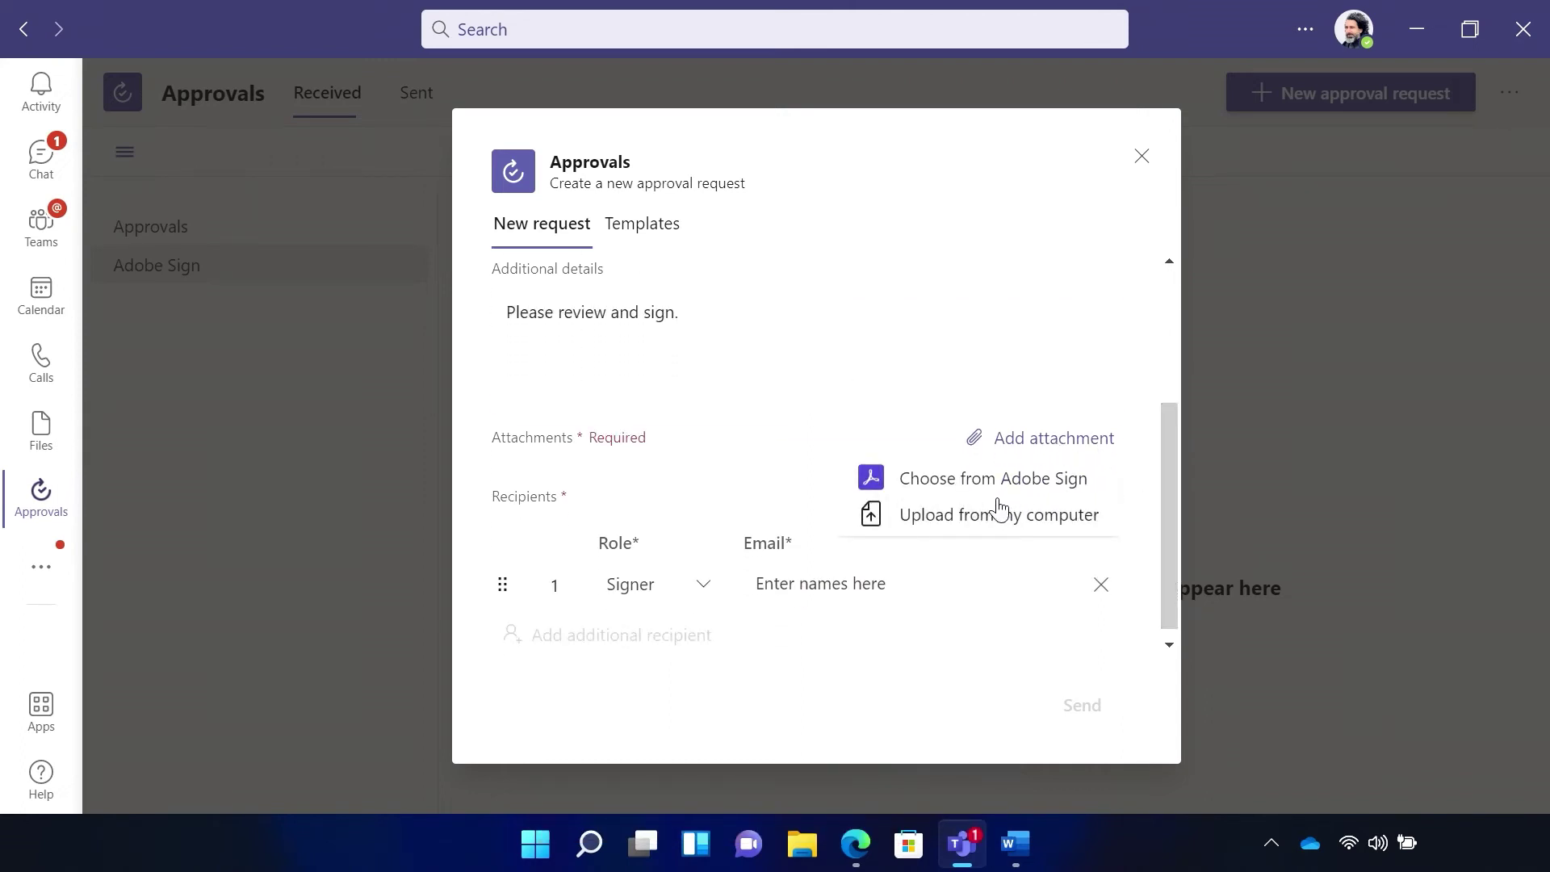
pyautogui.click(985, 521)
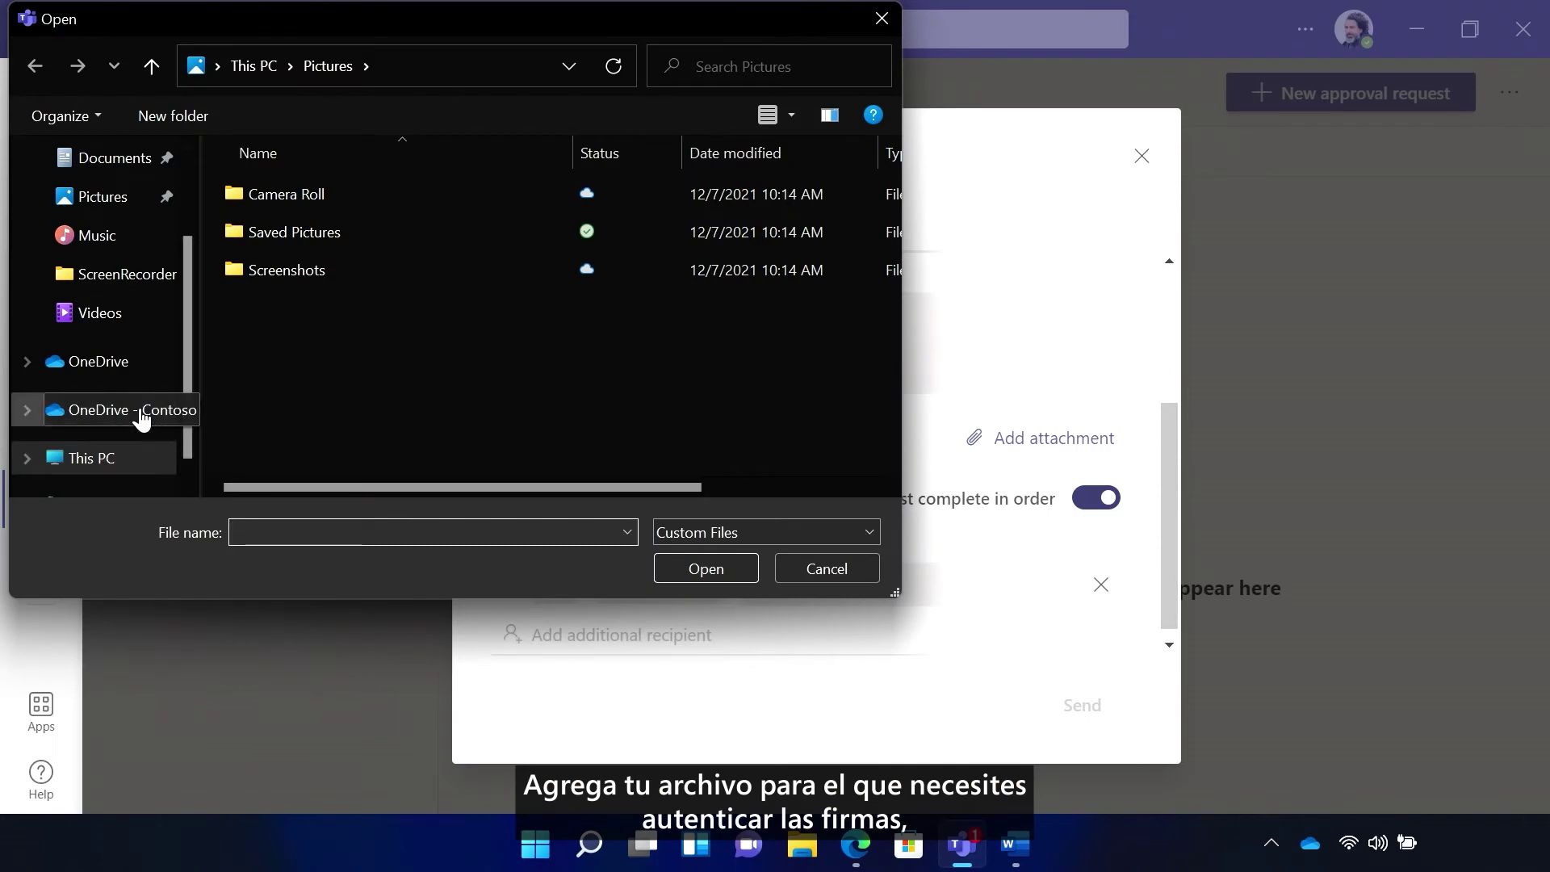
pyautogui.click(161, 409)
pyautogui.click(348, 428)
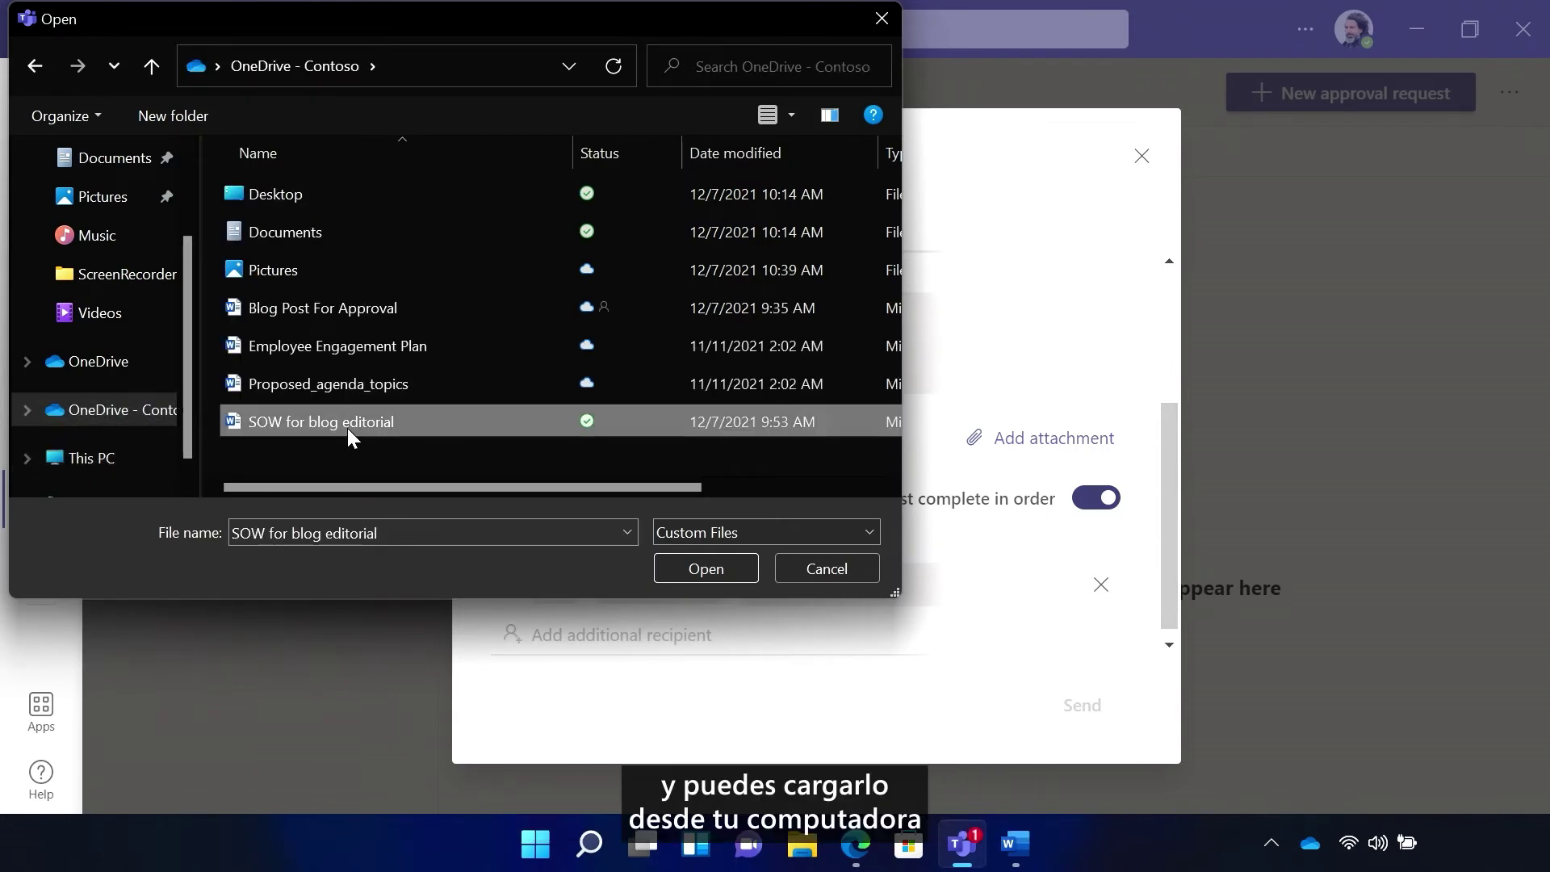
pyautogui.click(702, 569)
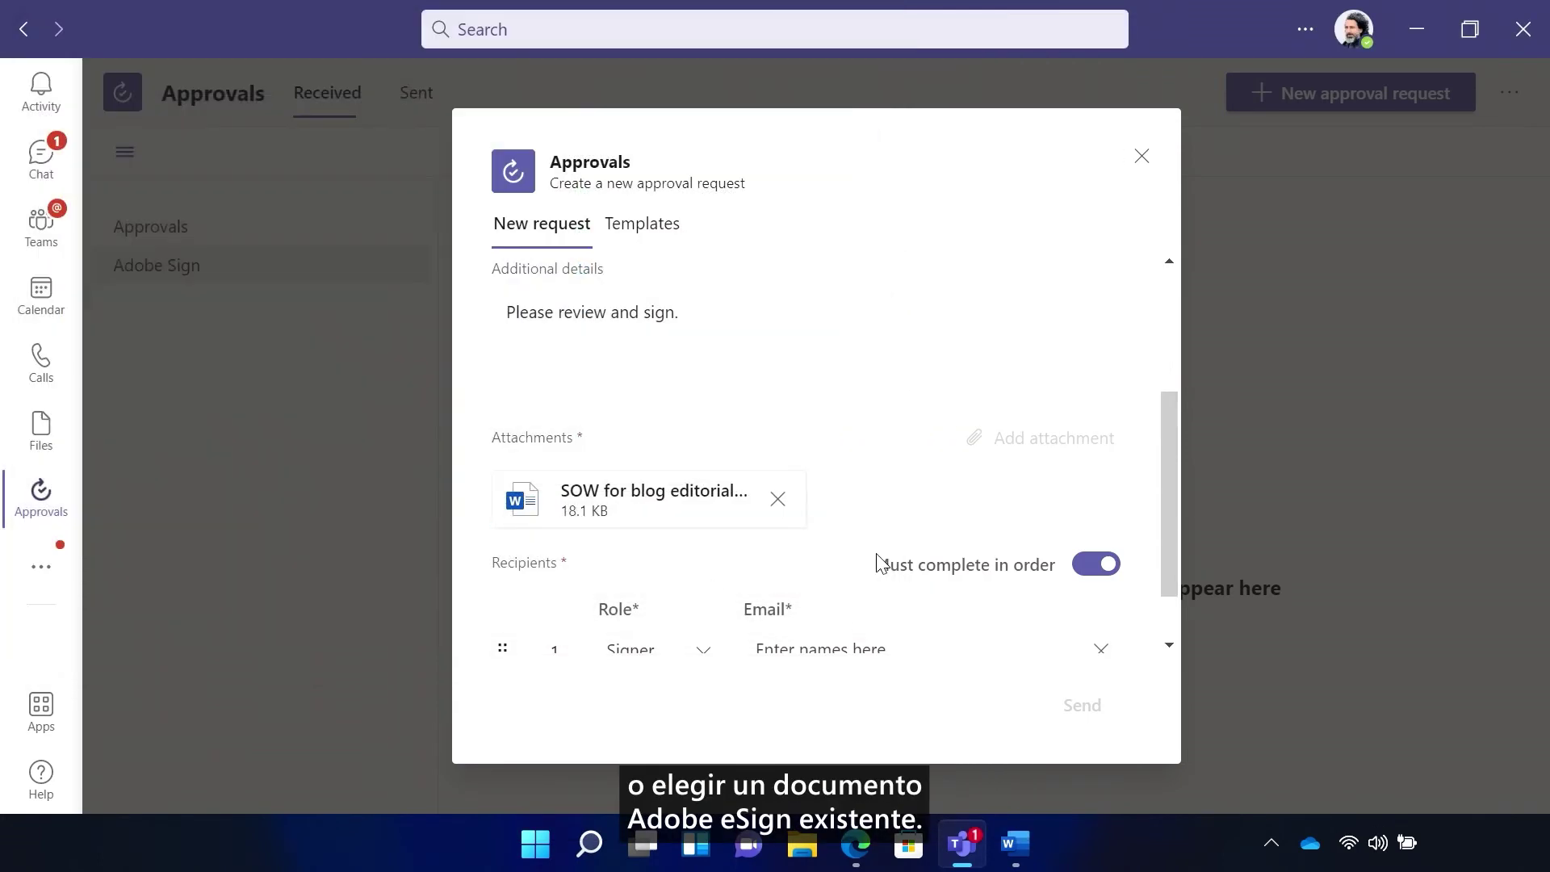
# Add the colleague as recipient with the Signer role and send the eSign request.
pyautogui.moveTo(1179, 511); pyautogui.dragTo(1179, 568)
pyautogui.click(822, 575)
pyautogui.write('me')
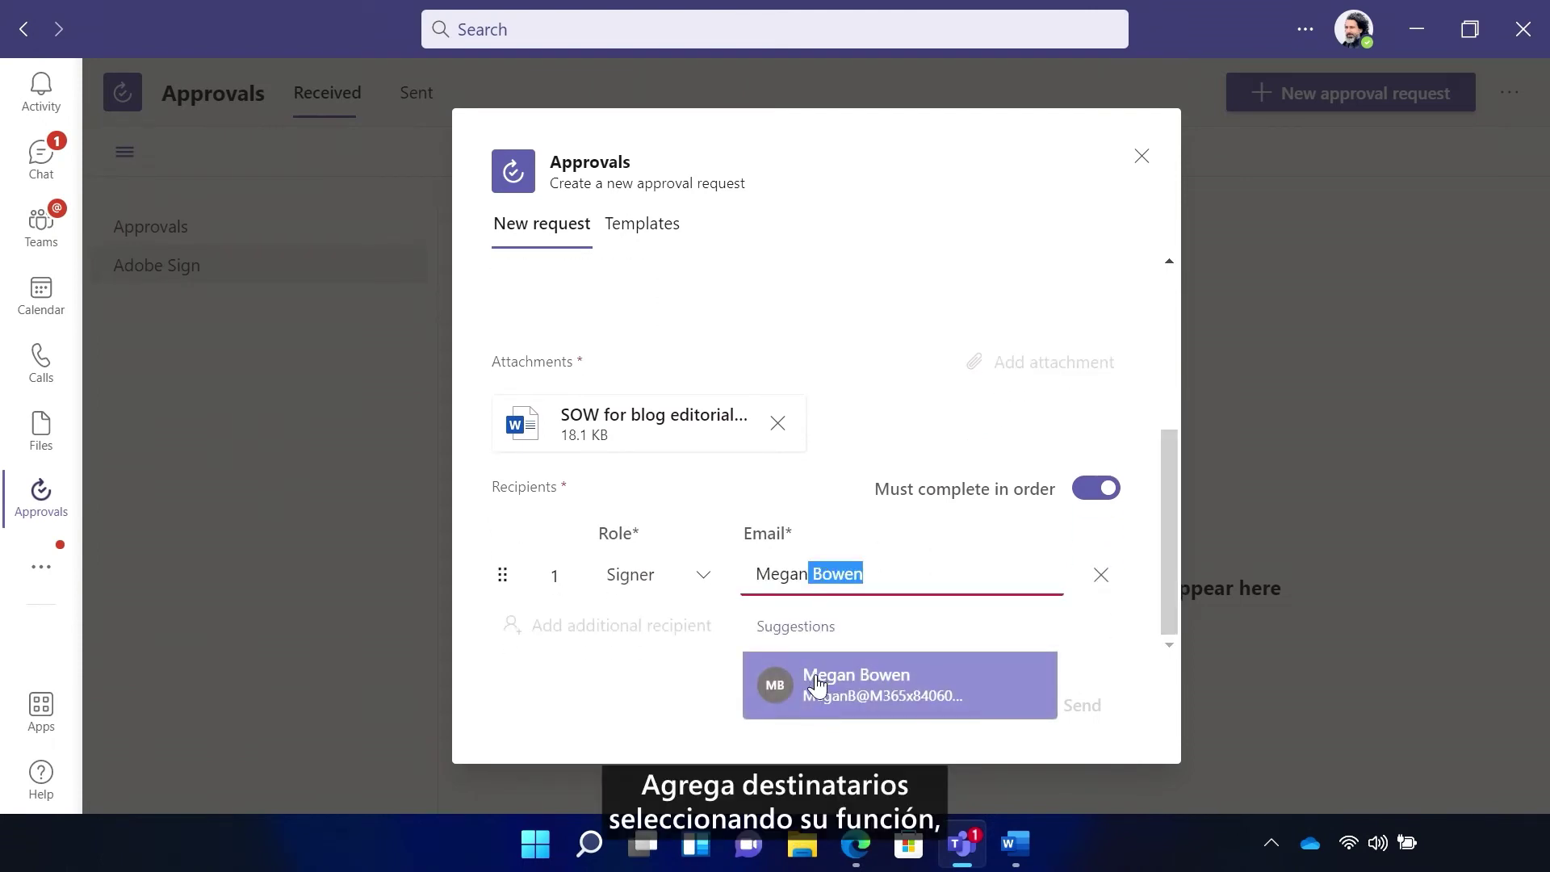
pyautogui.click(817, 684)
pyautogui.click(703, 577)
pyautogui.click(703, 578)
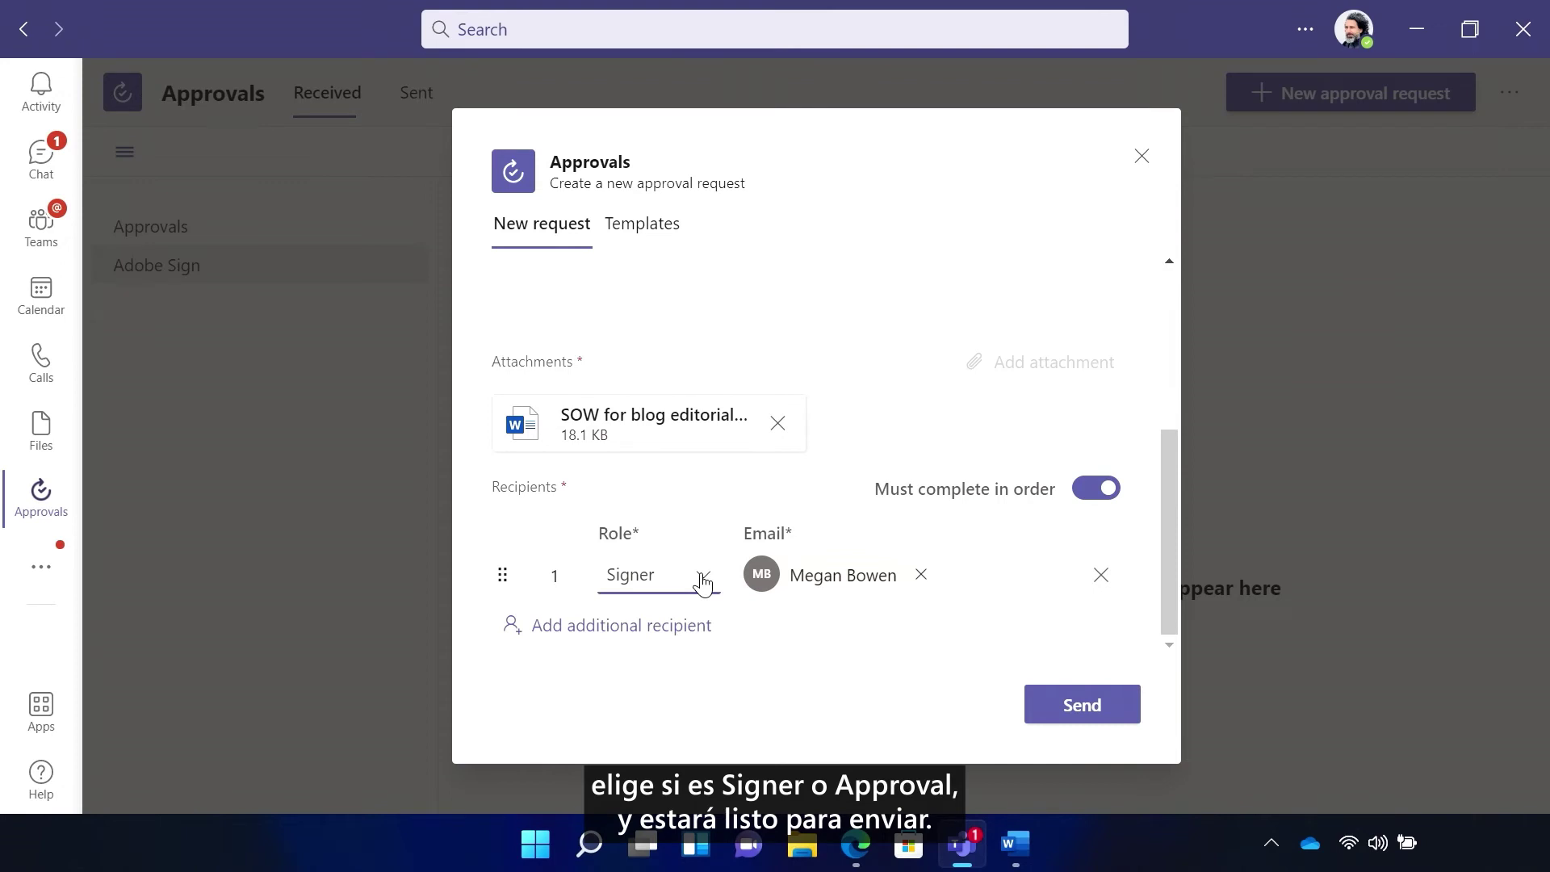
pyautogui.click(1081, 707)
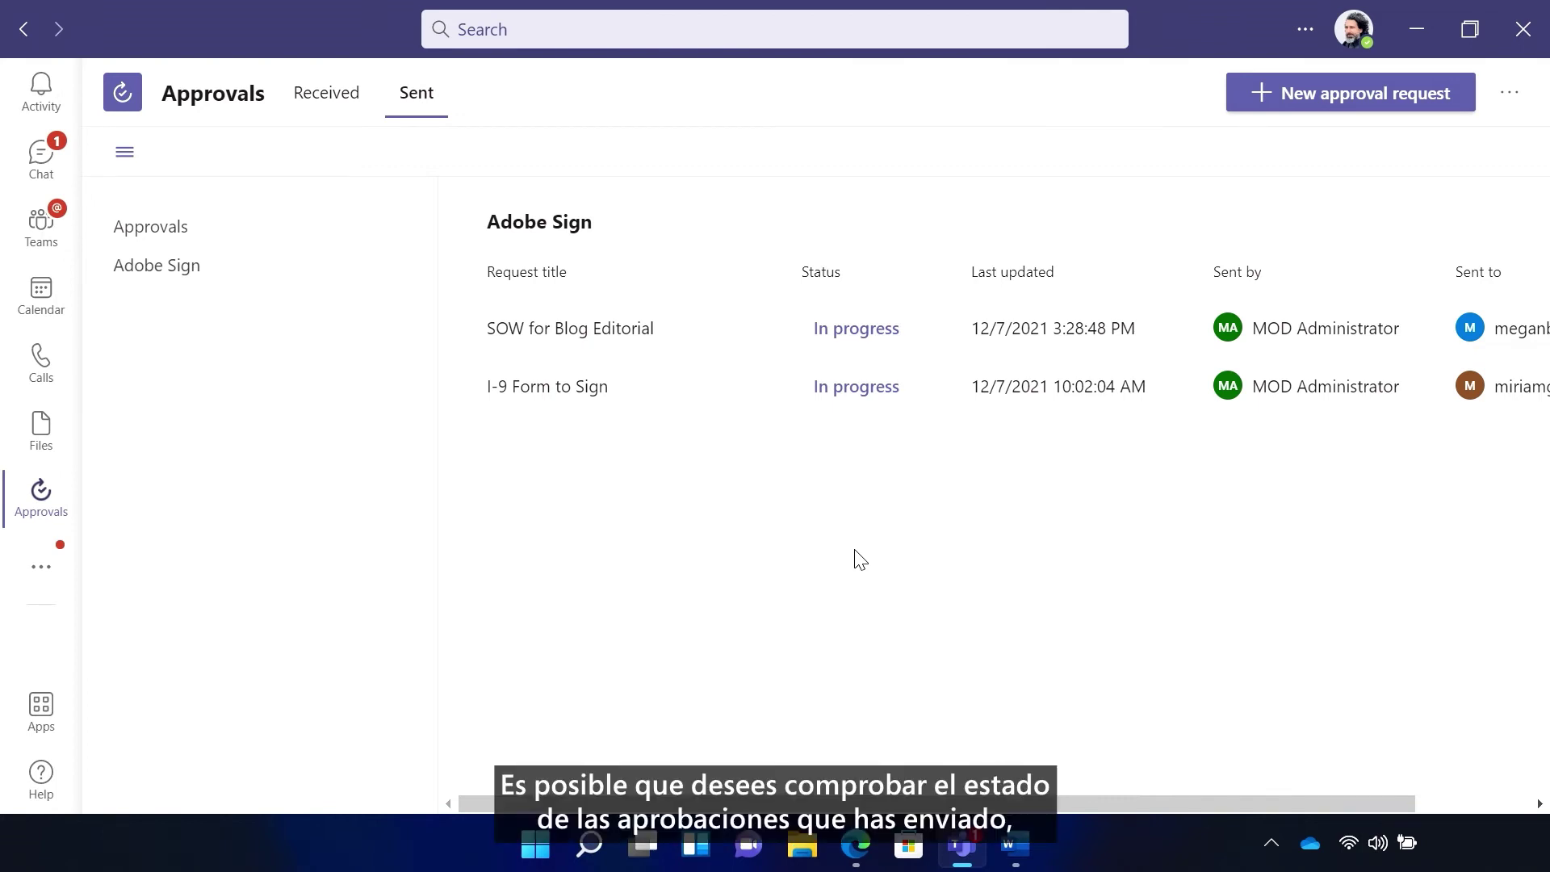
# Check the sent requests under Approvals, including the available actions for Blog Post Approval, and the sent requests under Adobe Sign.
pyautogui.moveTo(676, 795); pyautogui.dragTo(565, 792)
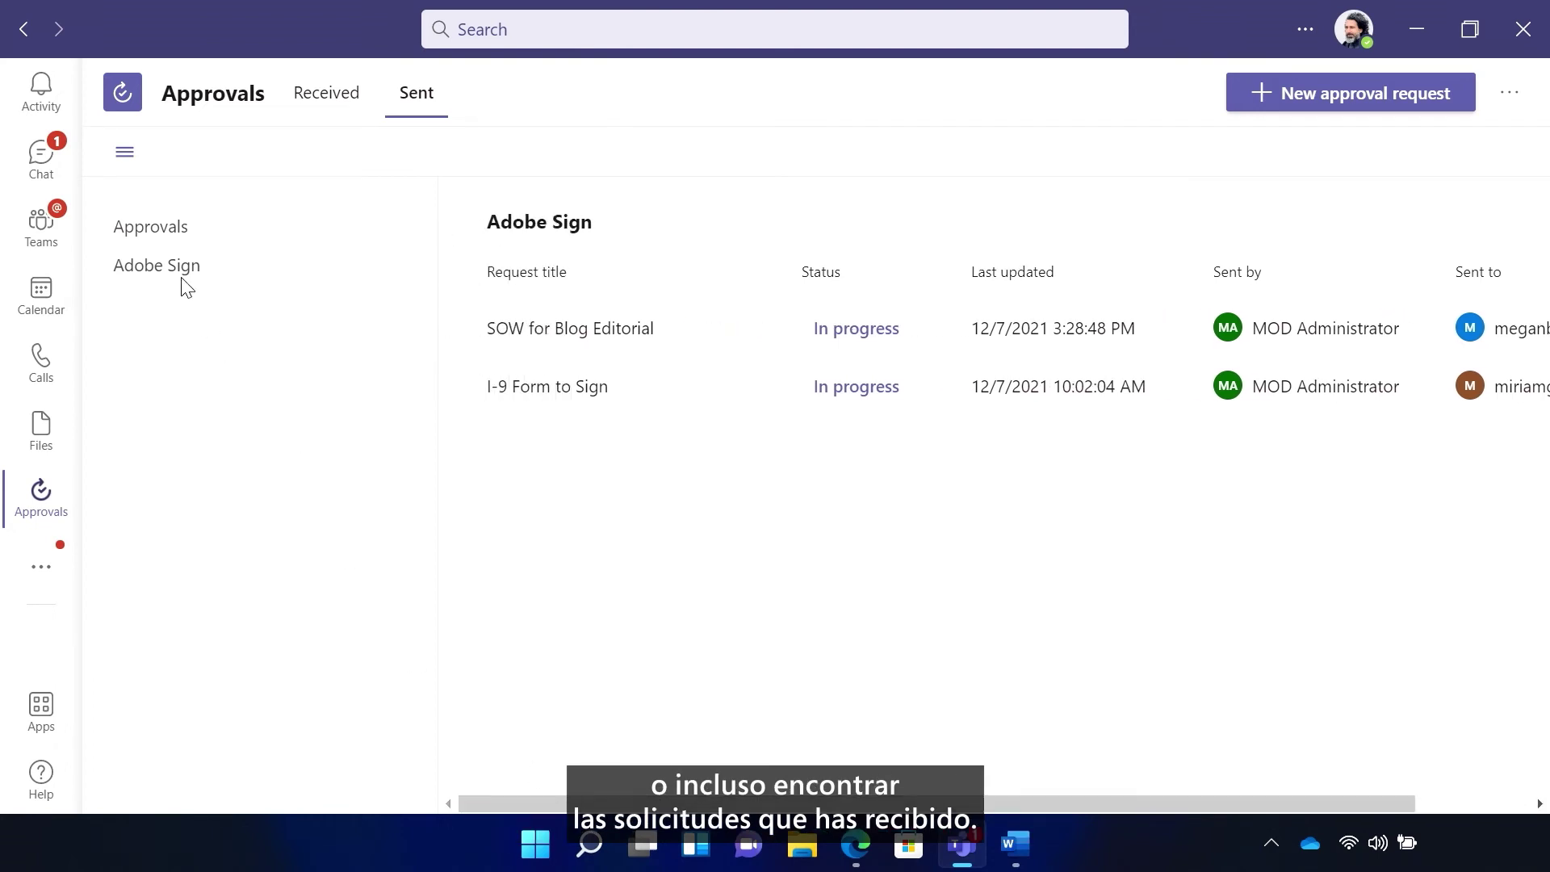
pyautogui.click(156, 235)
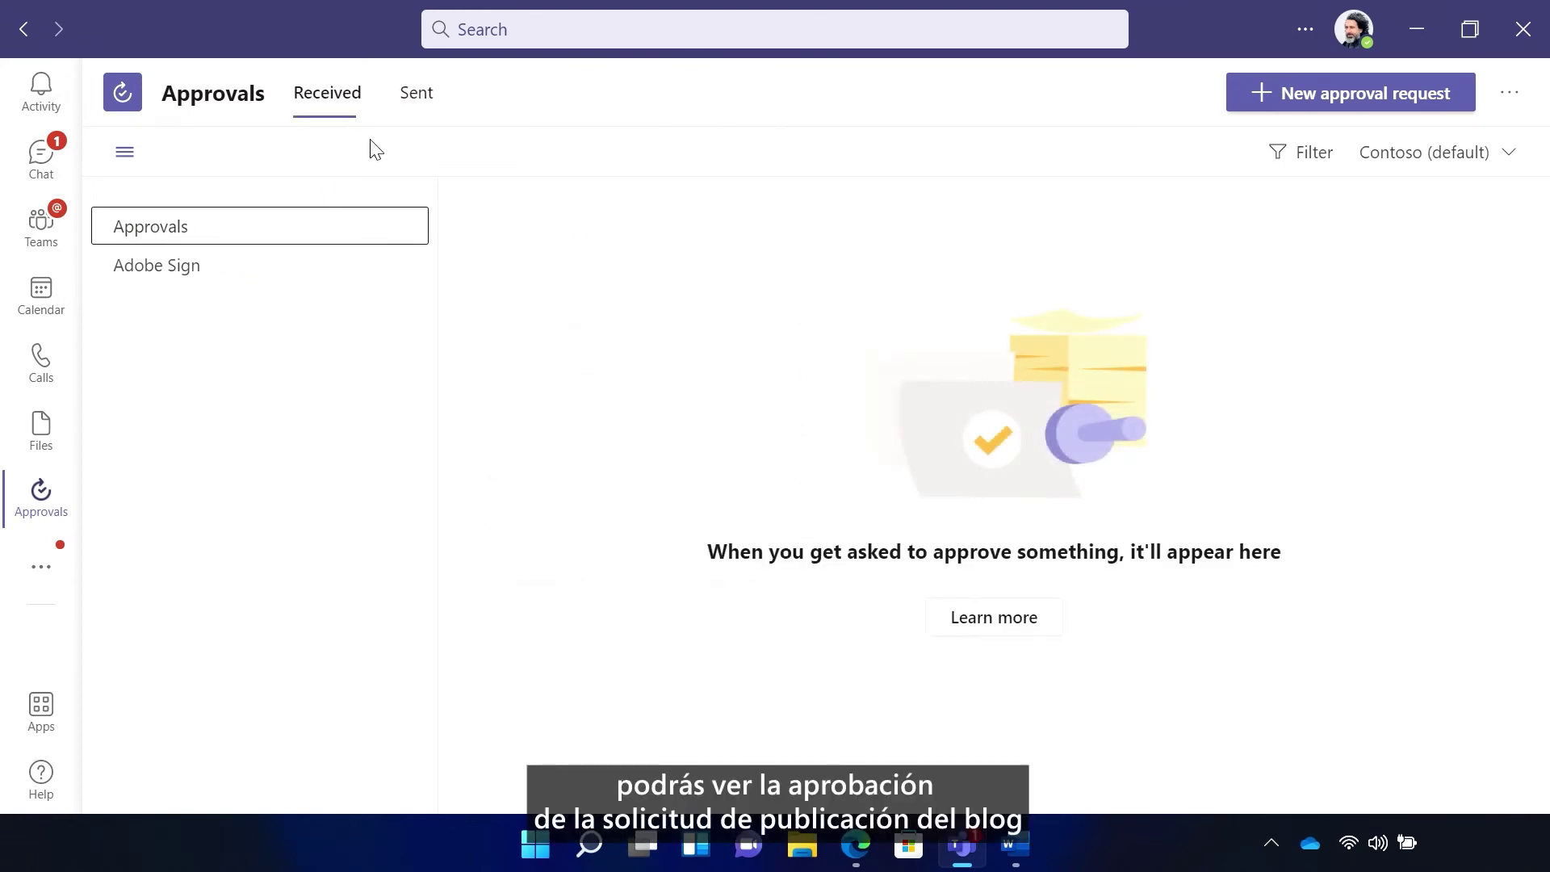
pyautogui.click(410, 97)
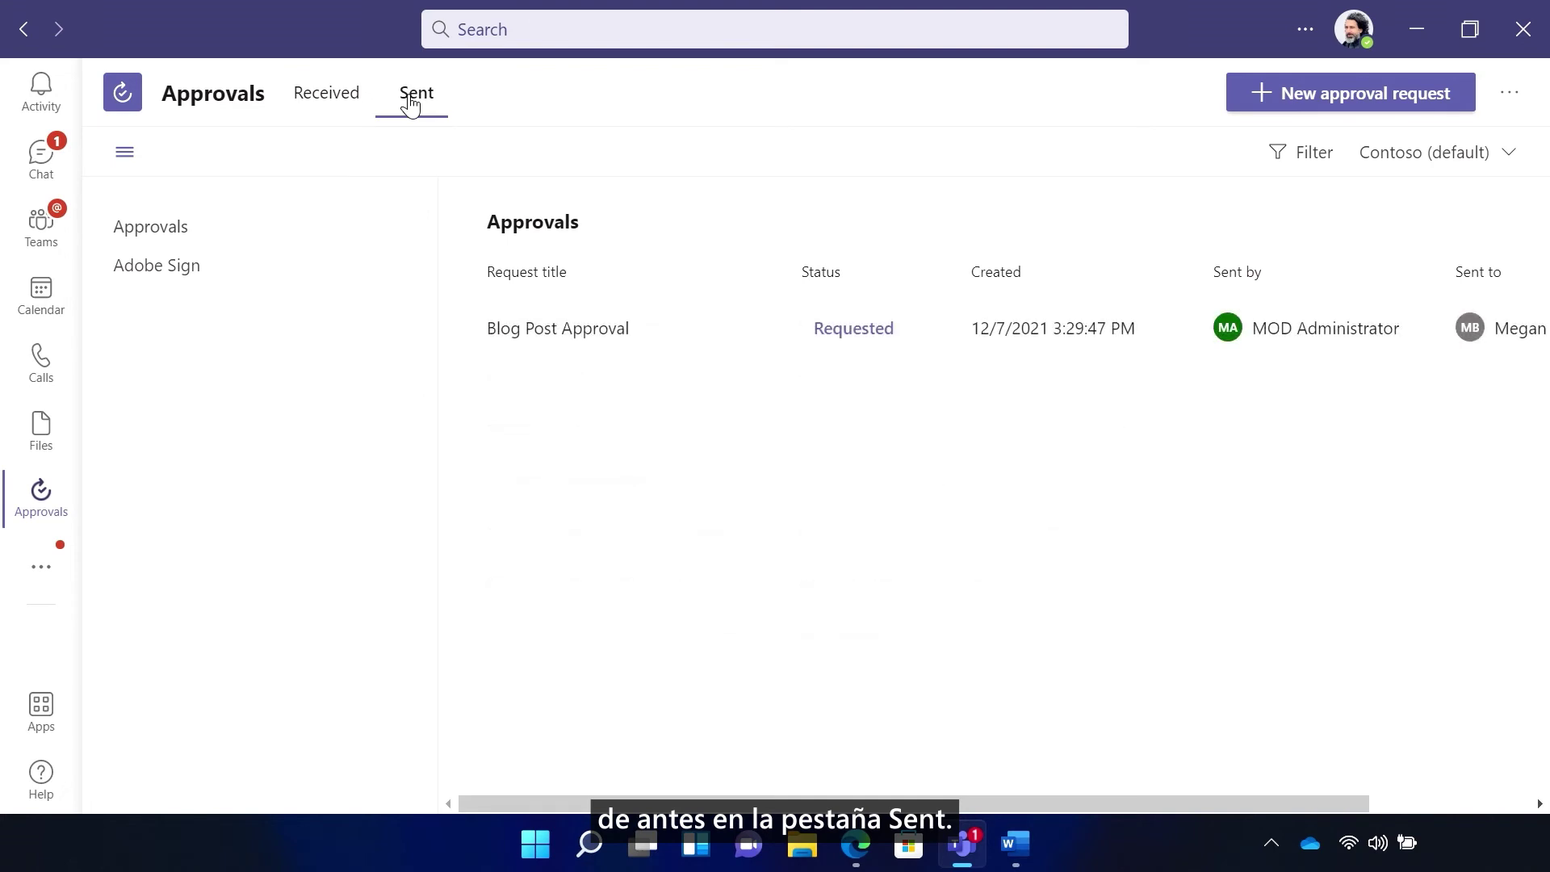
pyautogui.moveTo(577, 803); pyautogui.dragTo(739, 804)
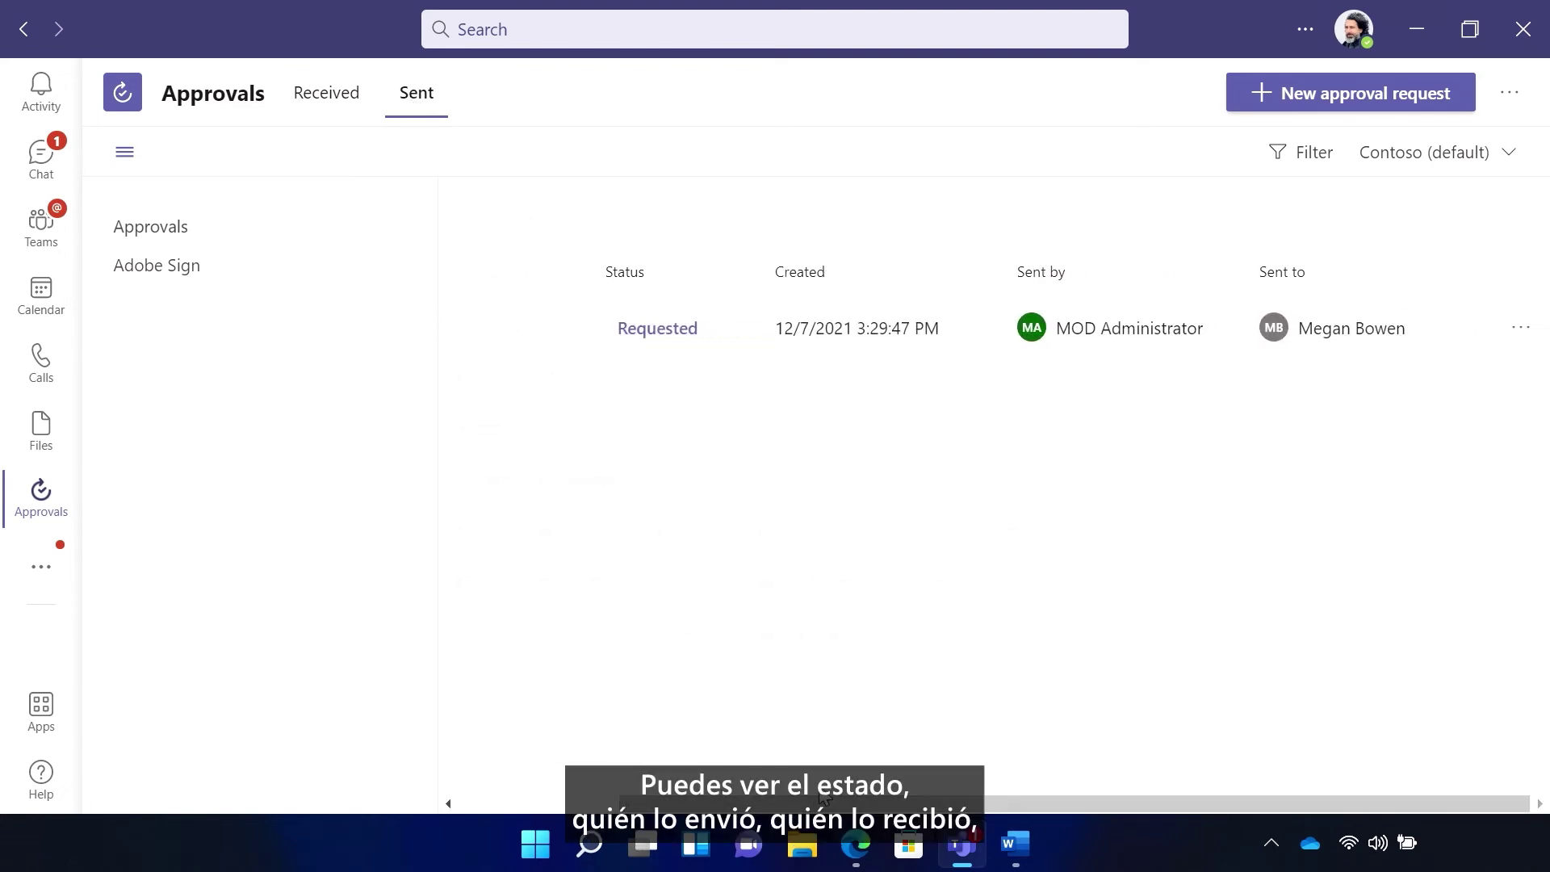
pyautogui.click(1523, 331)
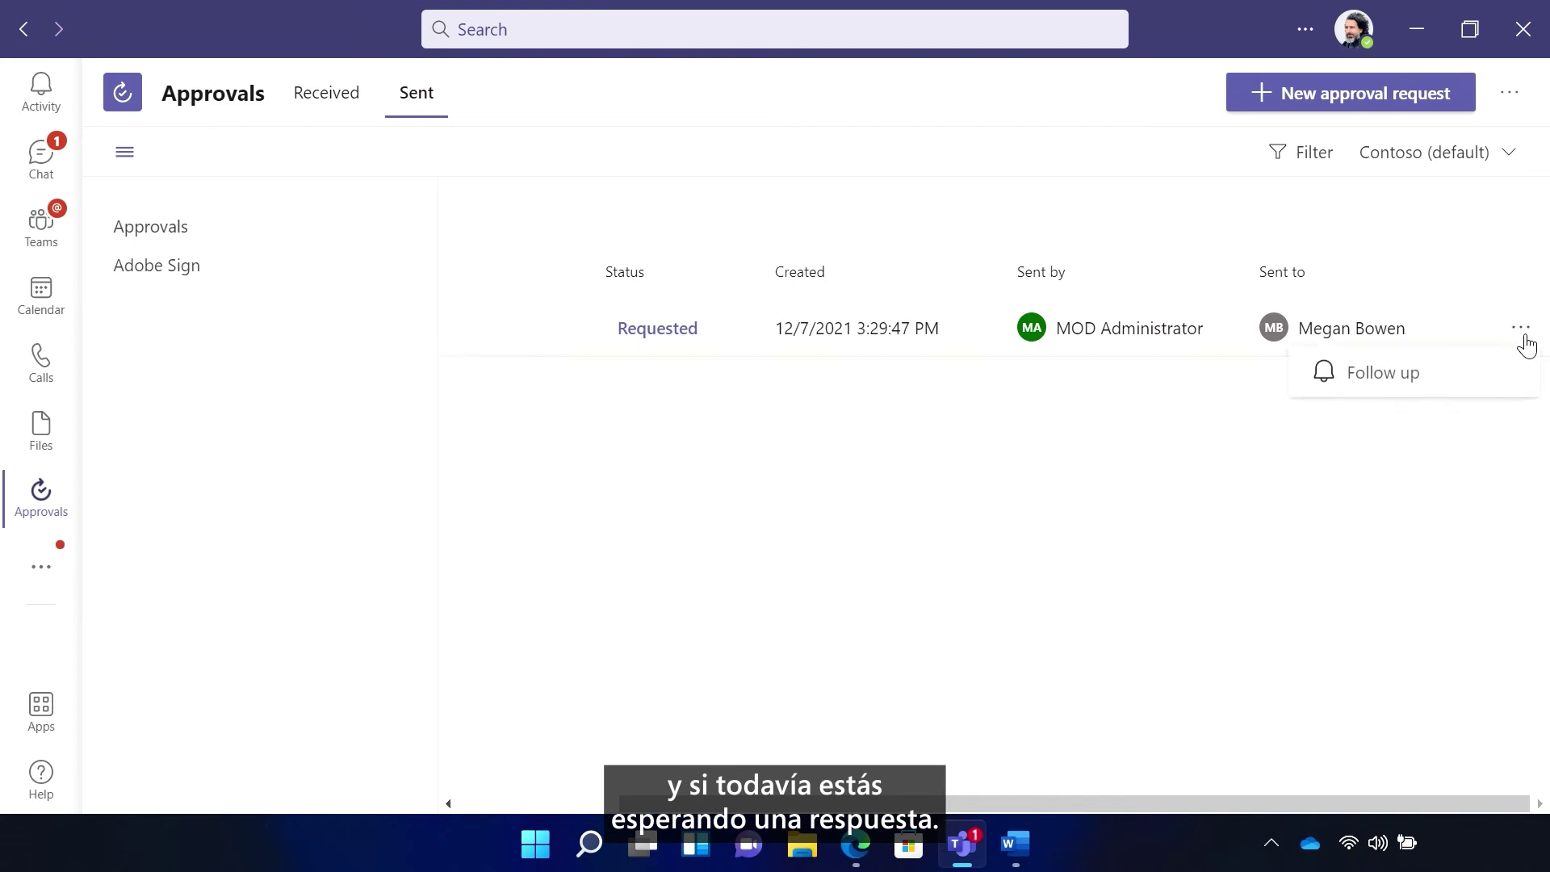
pyautogui.click(1425, 541)
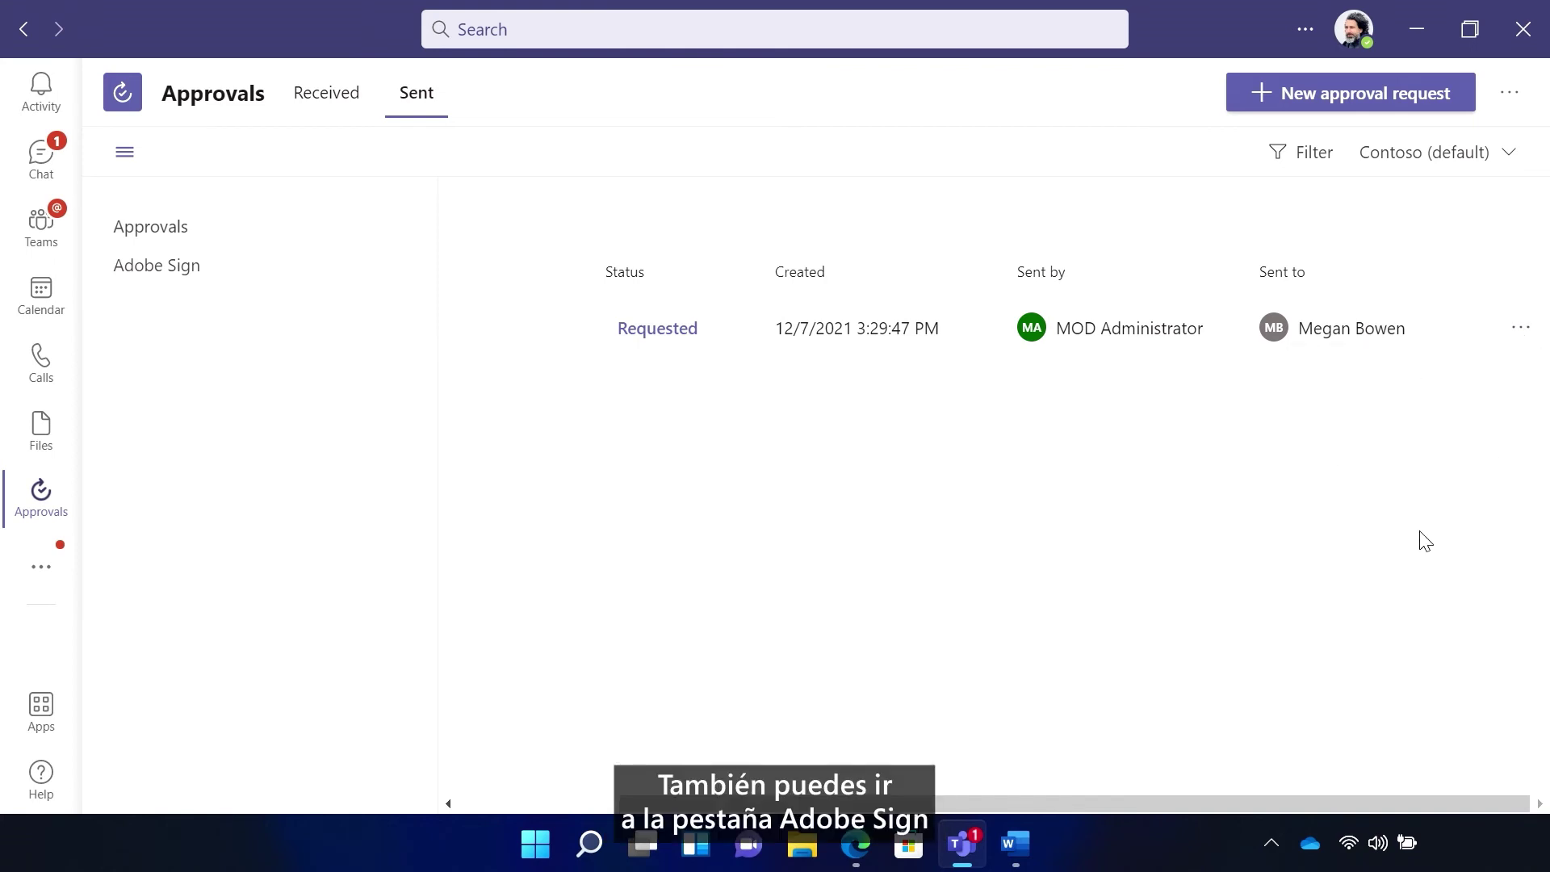
pyautogui.click(260, 265)
pyautogui.click(423, 103)
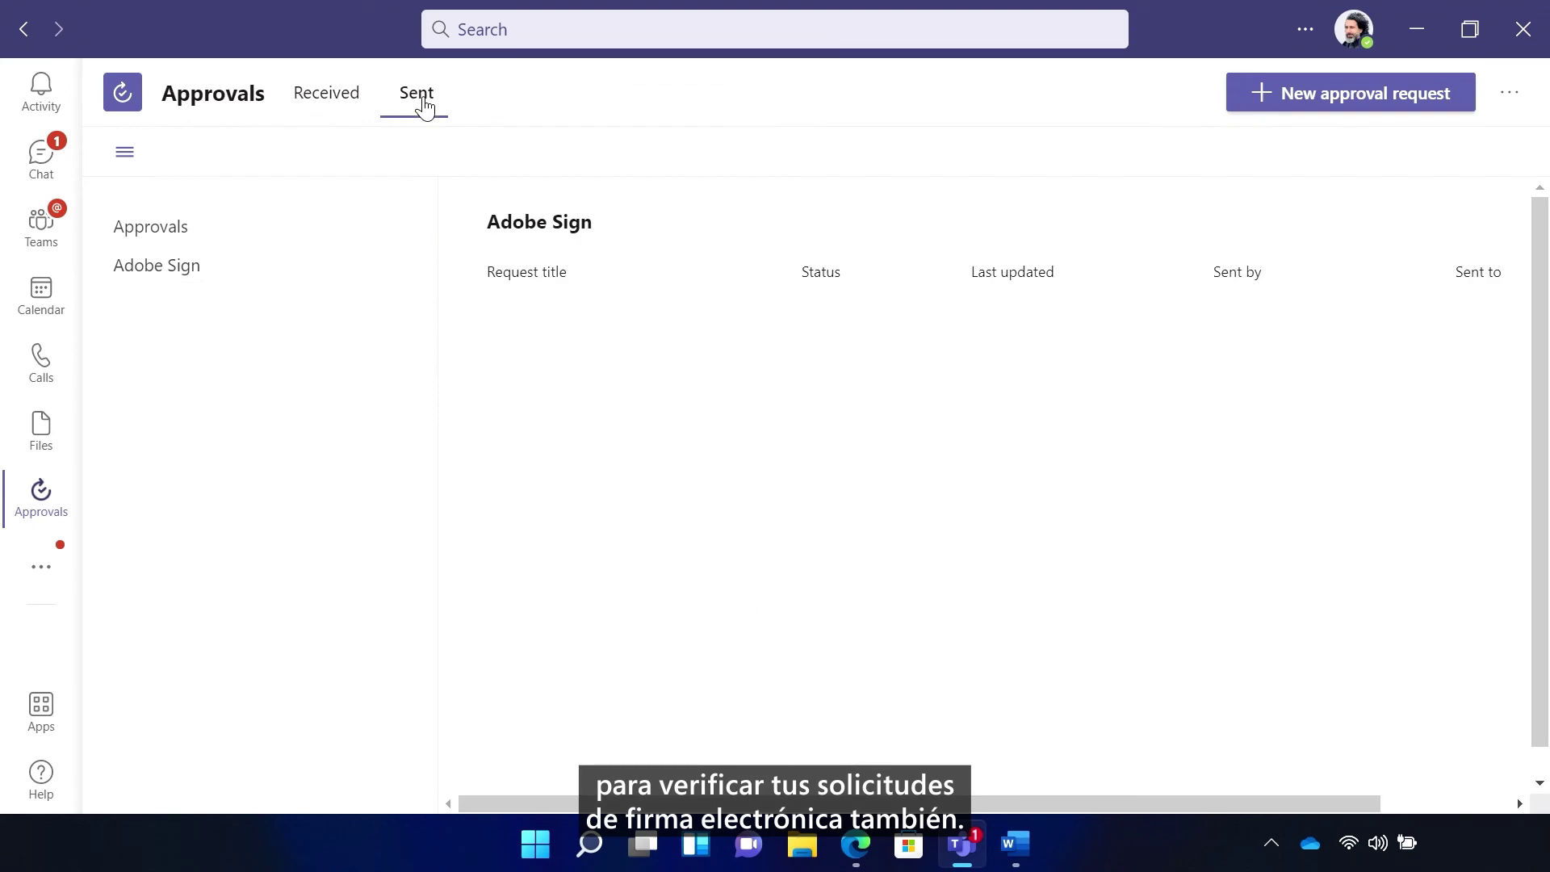